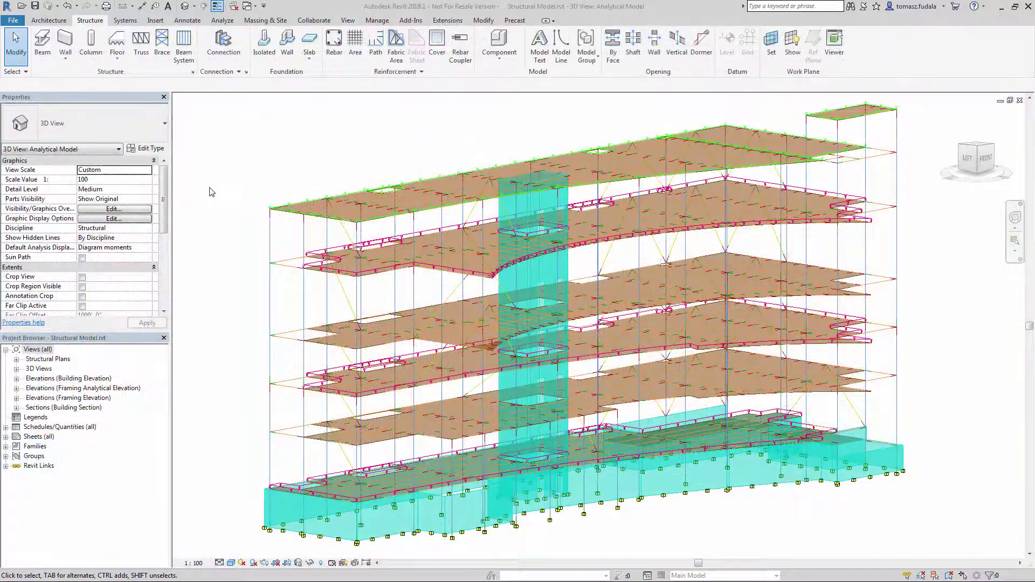
- Start a hosted area load in load case LL2 with an Fz 1 force of -0.1000 ksf
click(221, 21)
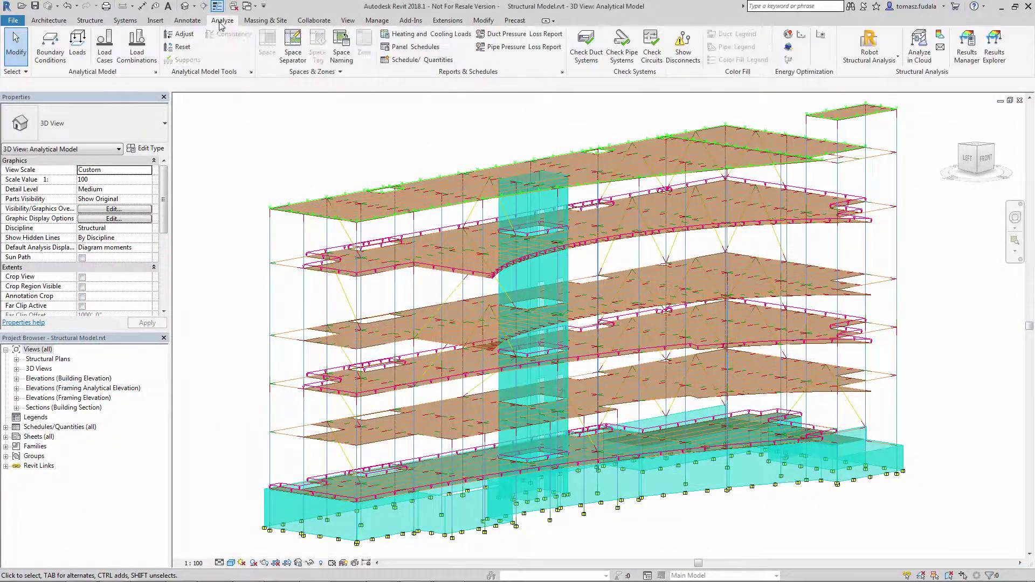
click(77, 44)
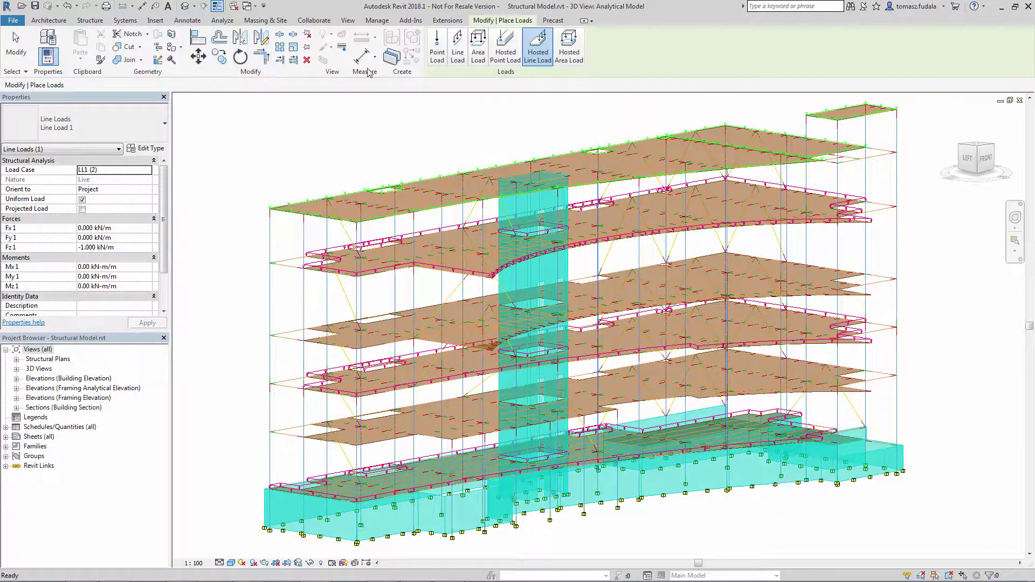
click(570, 54)
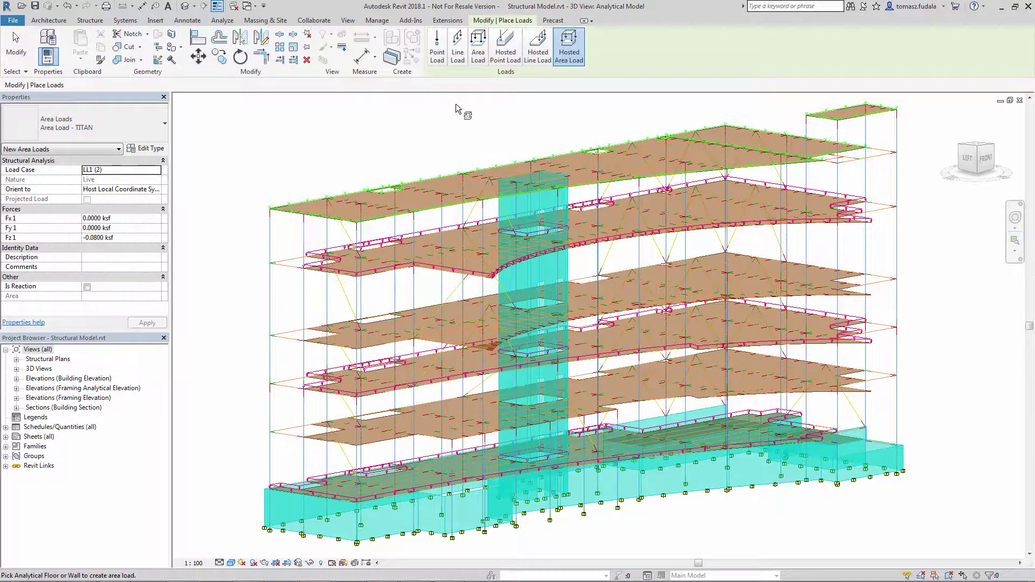
click(157, 170)
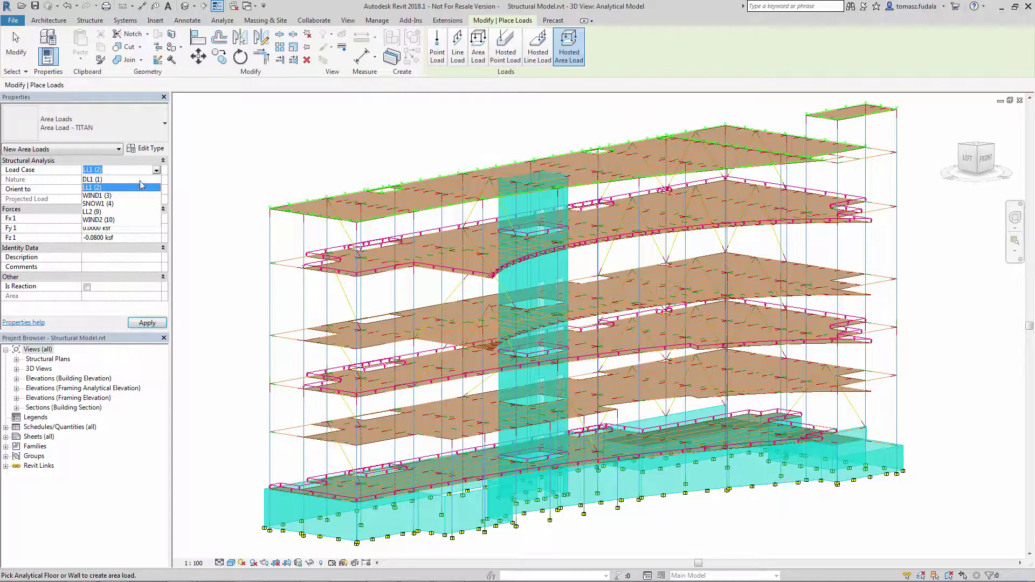
click(94, 212)
click(97, 237)
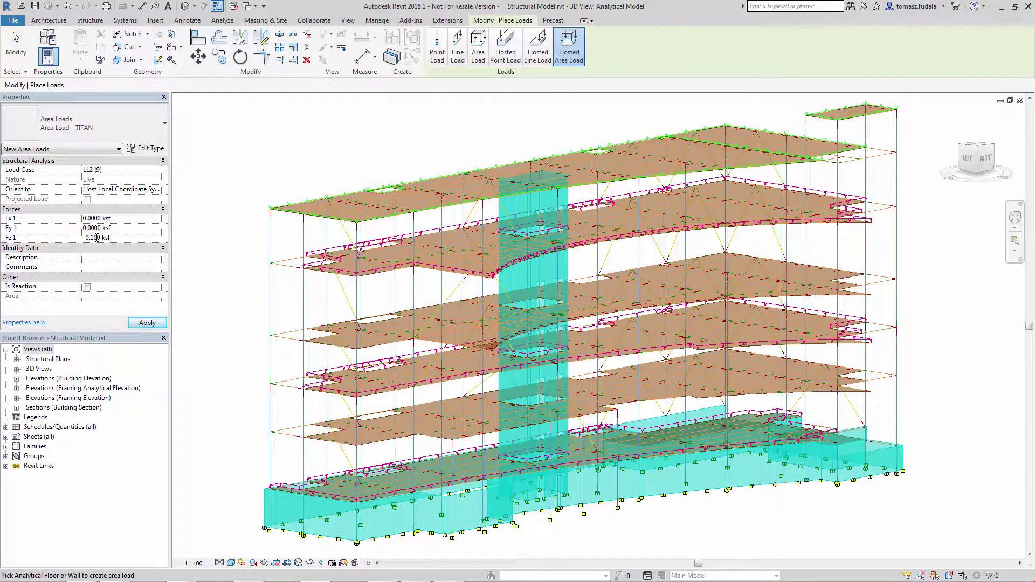
click(139, 324)
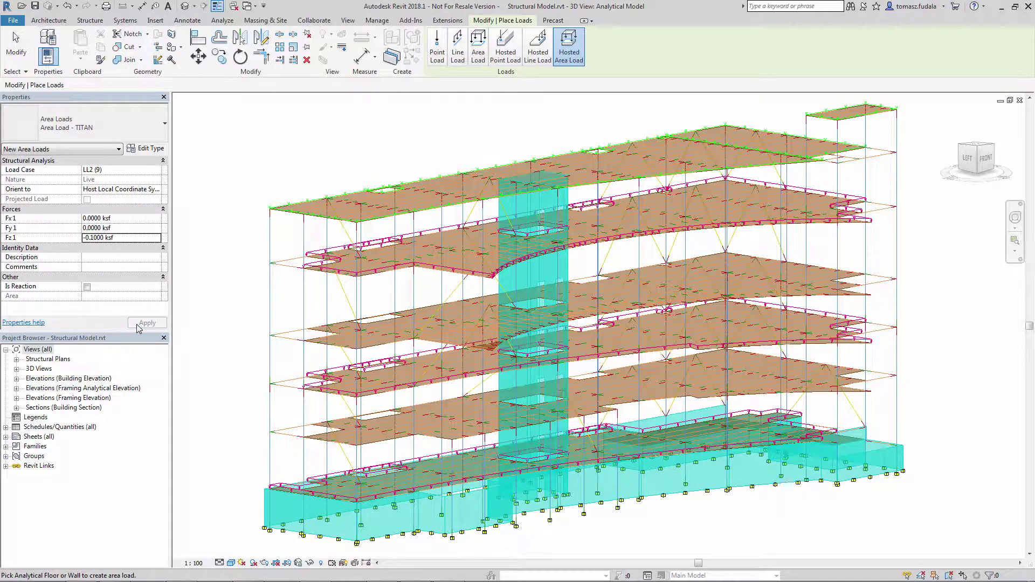
- Place the hosted area load on the two intermediate analytical floors that carry no load, and finish placing loads
scroll(349, 350, up, 5)
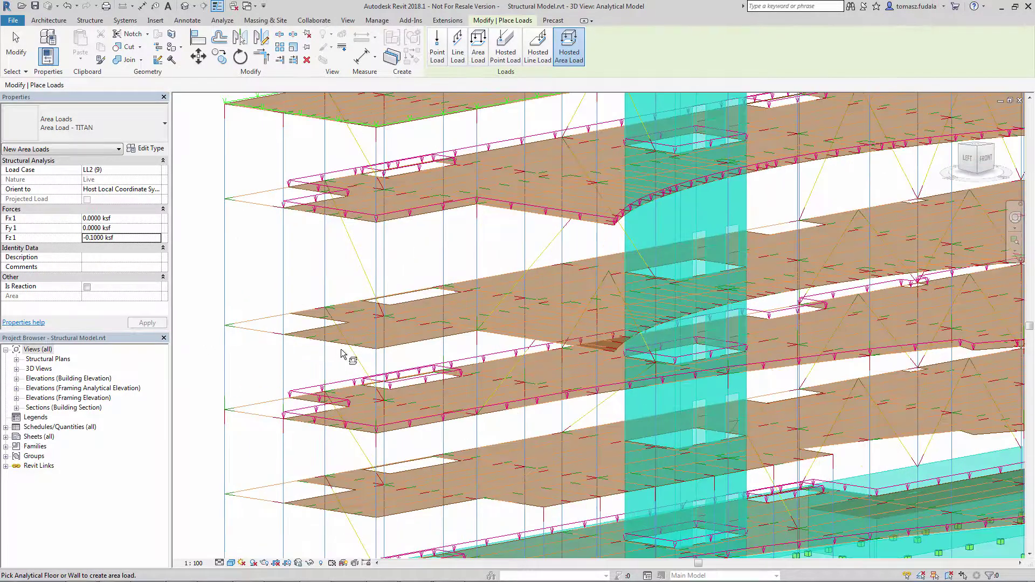
click(349, 351)
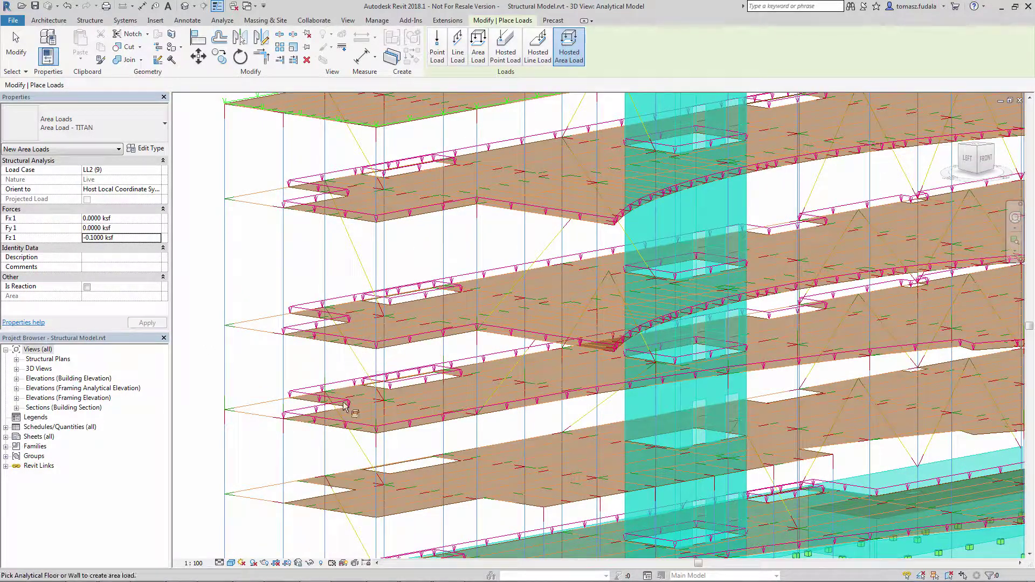
click(340, 495)
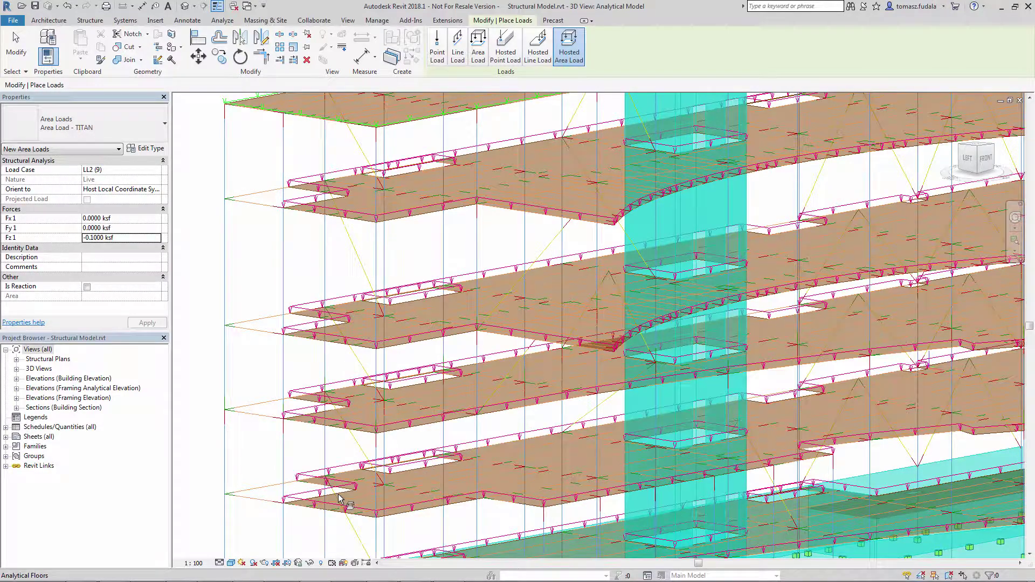
scroll(340, 495, down, 8)
key(Escape)
key(Escape)
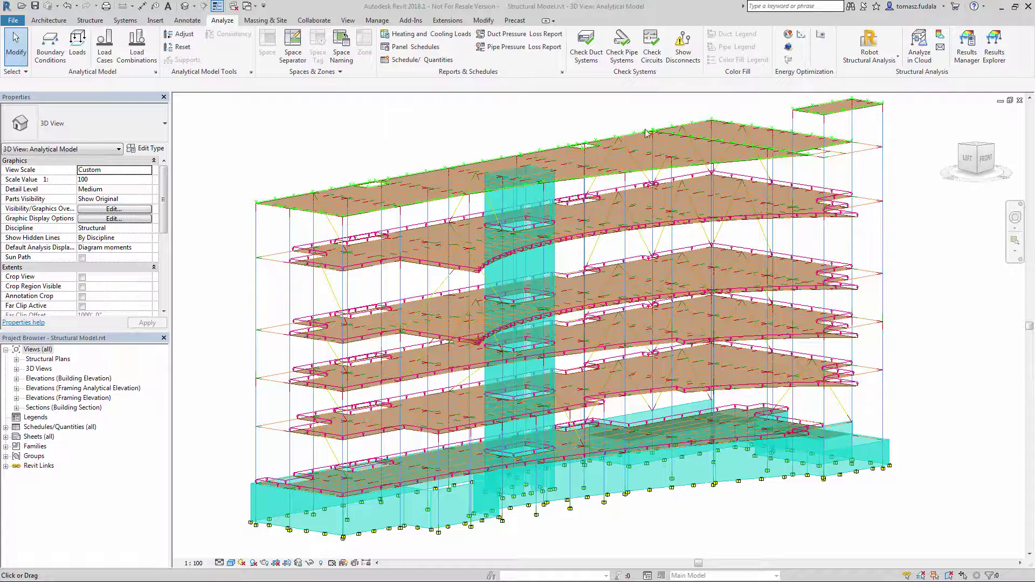
- Send the model to Robot Structural Analysis by direct integration, with DL1 as the self-weight case
click(874, 54)
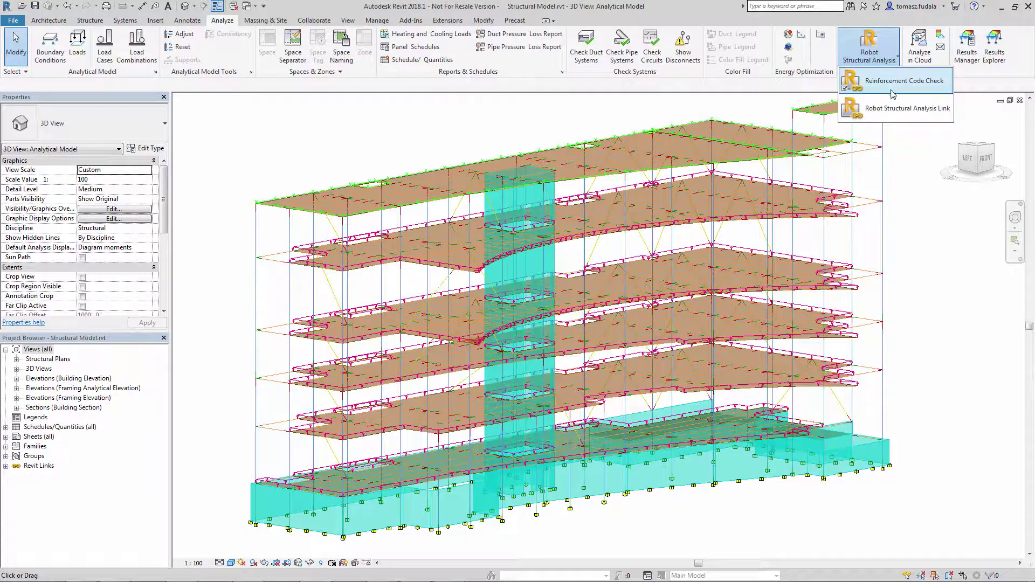
click(888, 110)
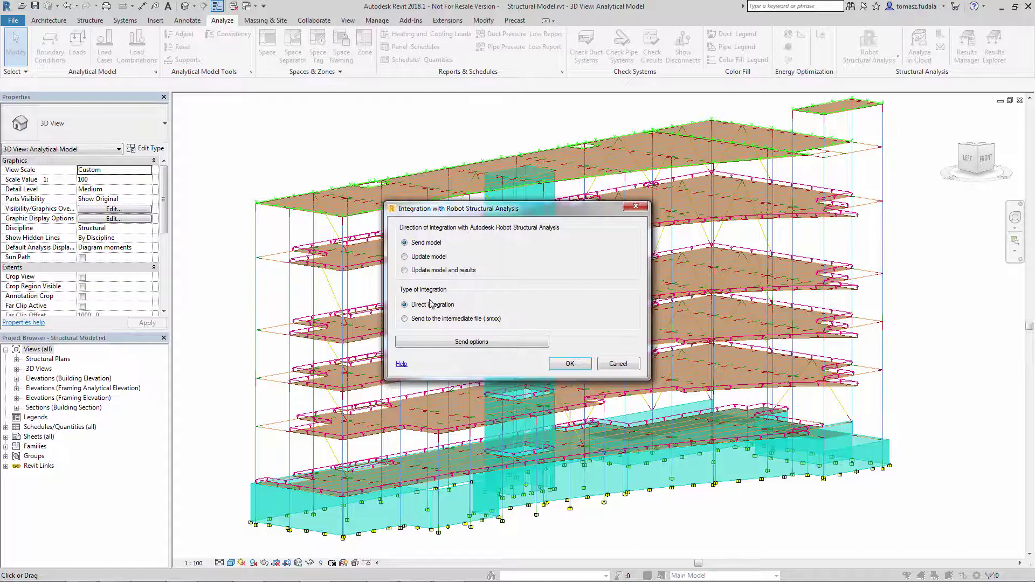
click(467, 344)
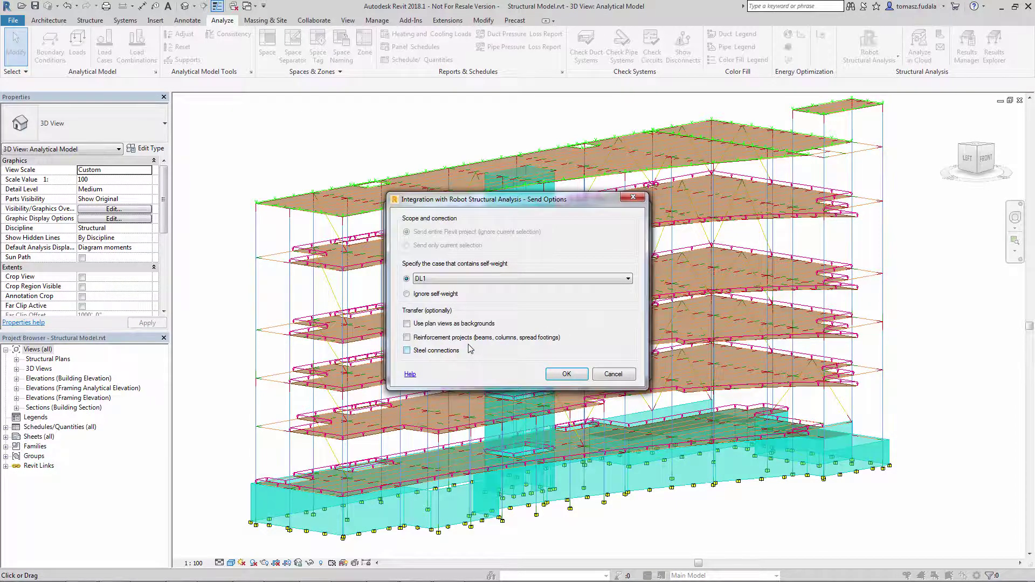
click(579, 373)
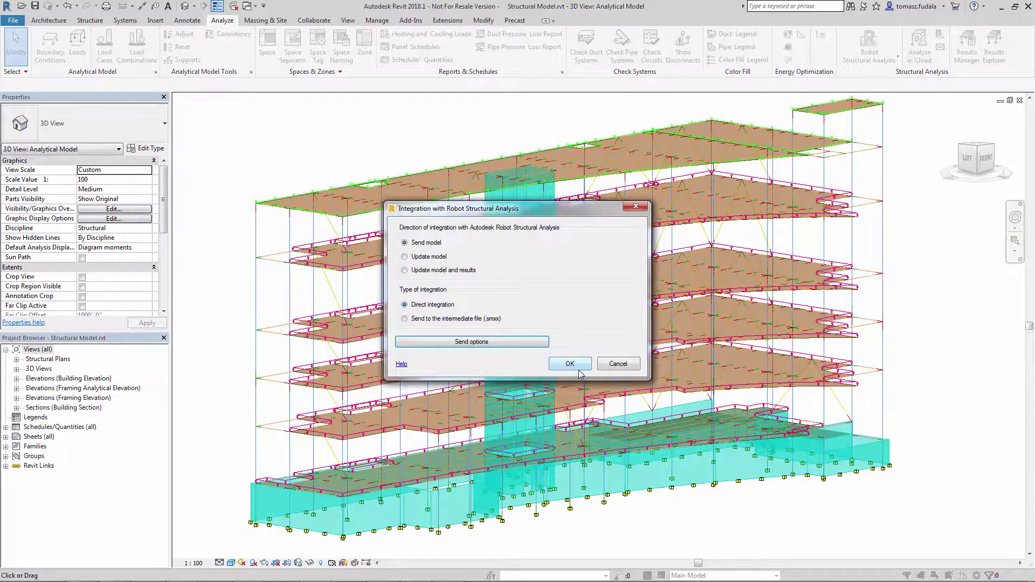
click(569, 364)
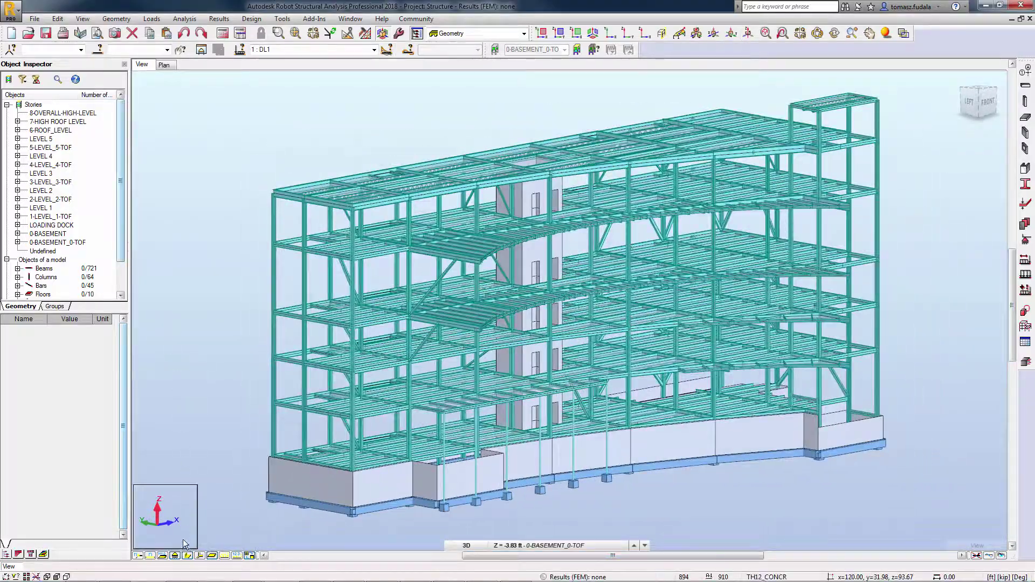
- Show the load symbols and values in Robot Structural Analysis, review cases DL1, LL1 and LL2, and hide the loads
click(187, 556)
click(225, 556)
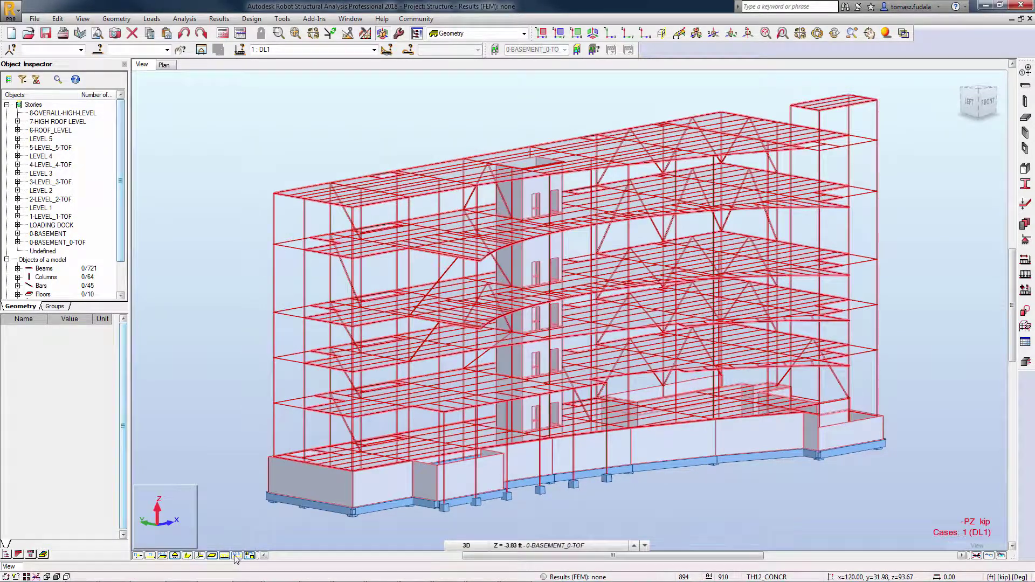
click(373, 50)
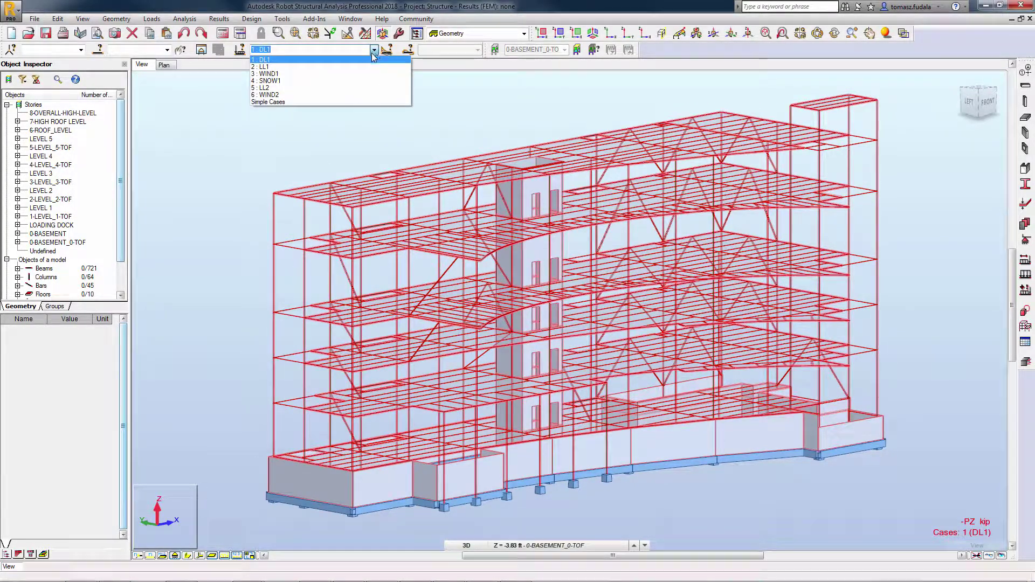
click(366, 67)
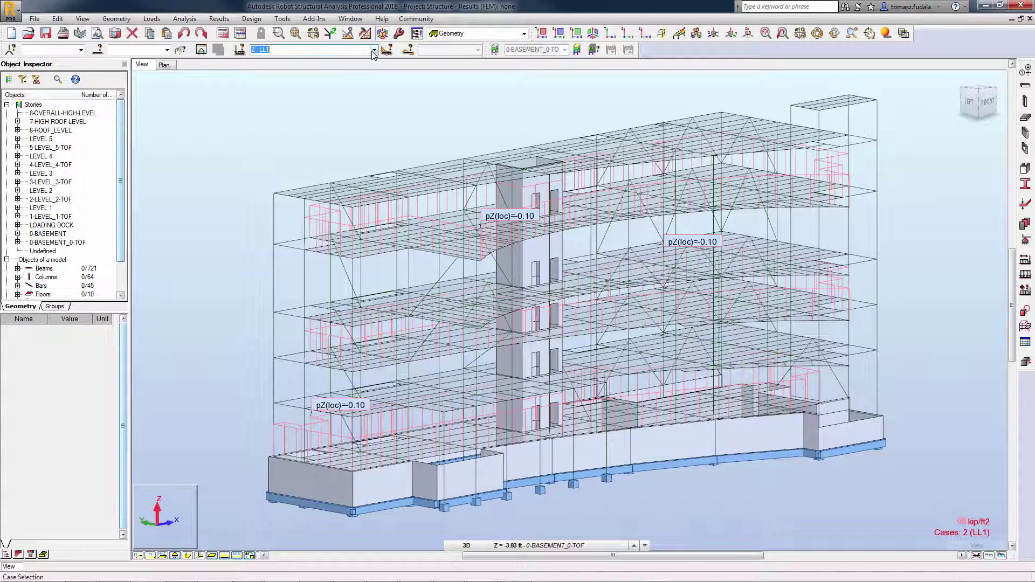
click(374, 49)
click(356, 85)
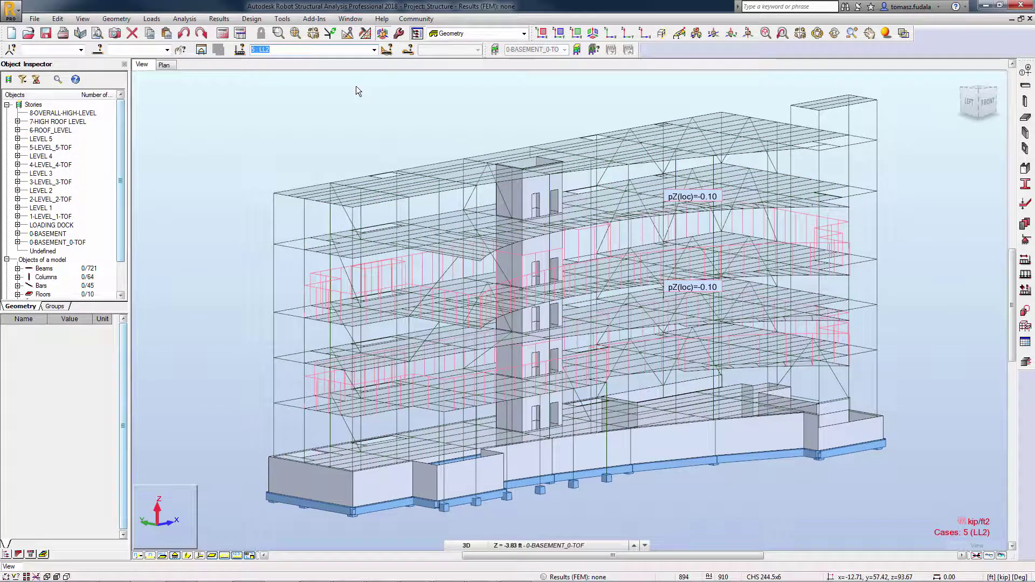
click(236, 556)
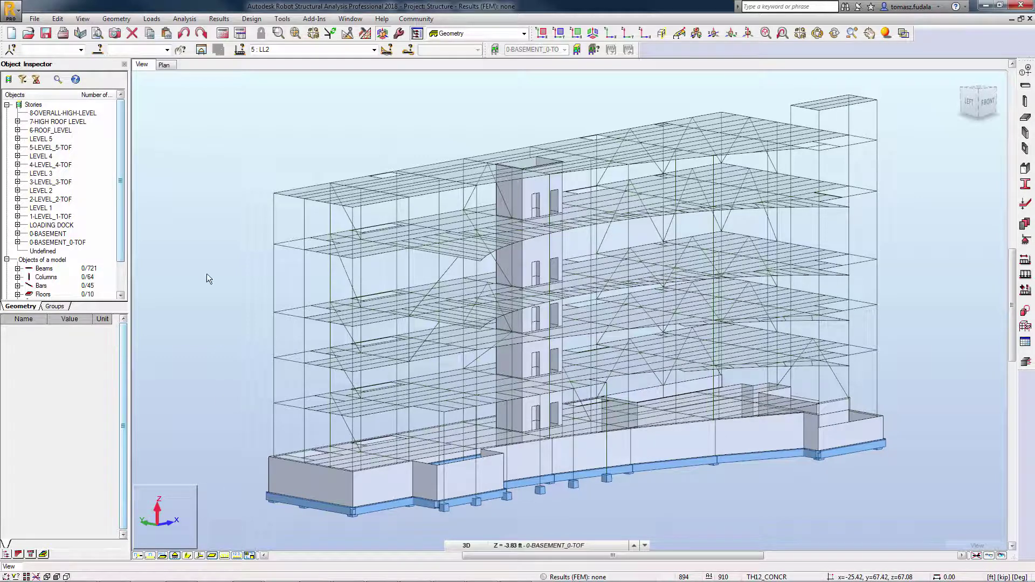
- Generate full automatic load combinations to LRFD ASCE 7-10 and run the structural calculations
click(152, 19)
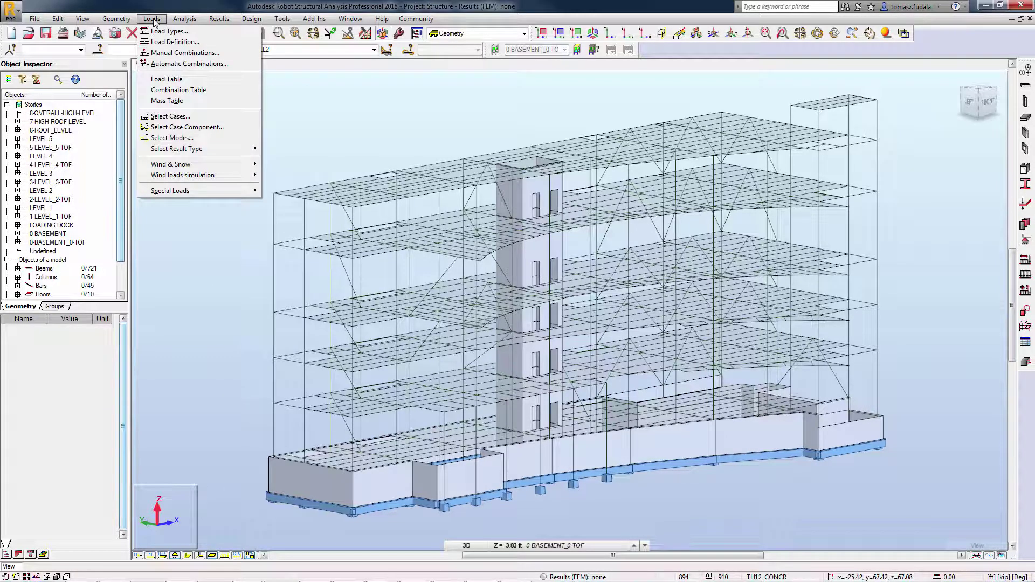
click(162, 64)
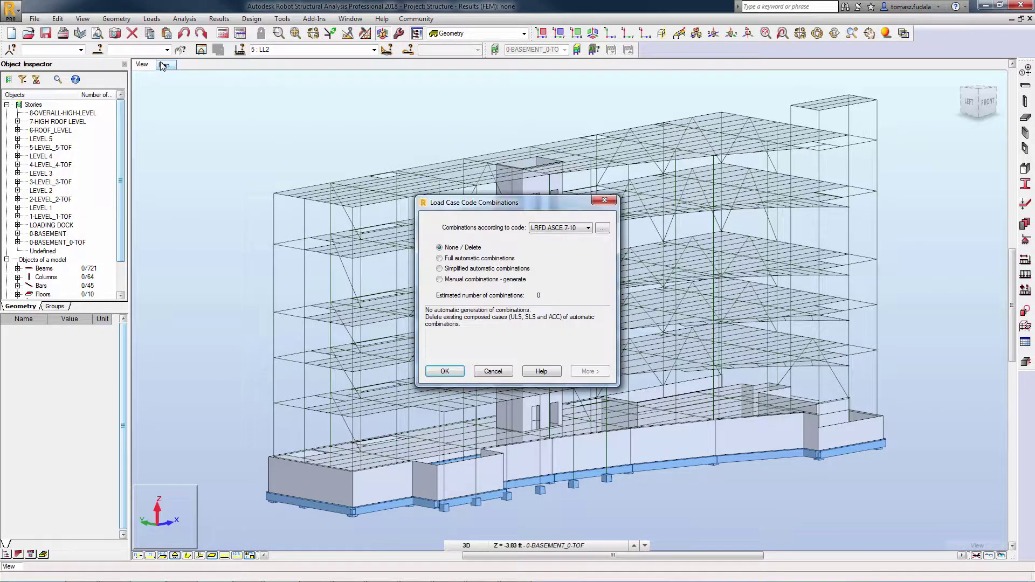
click(440, 259)
click(587, 373)
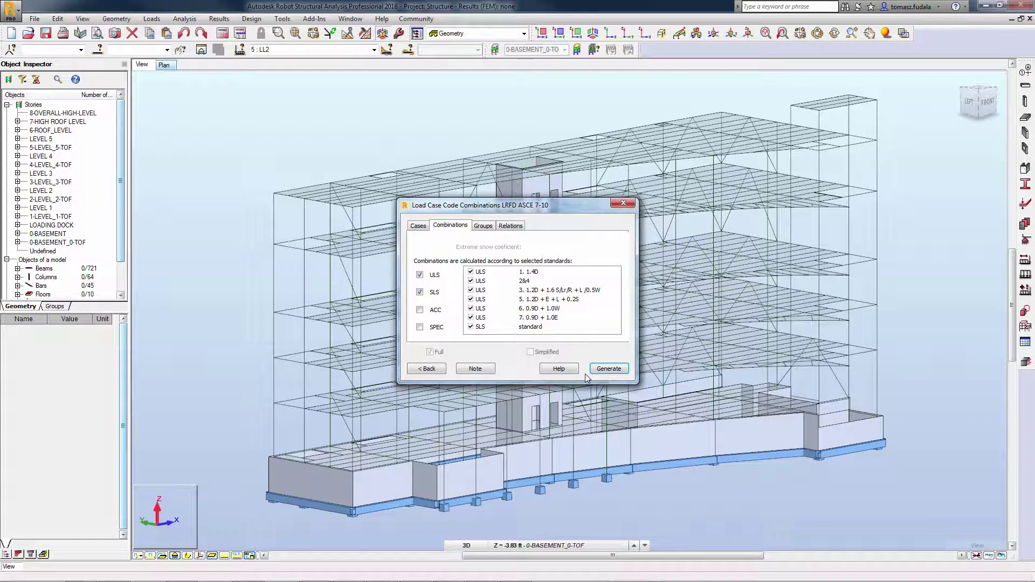
click(609, 369)
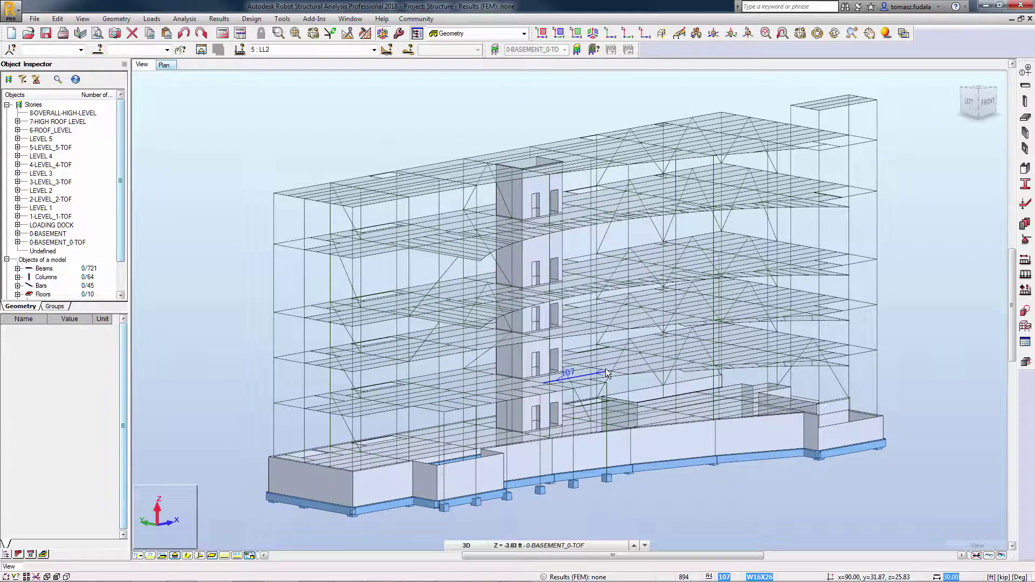
click(226, 36)
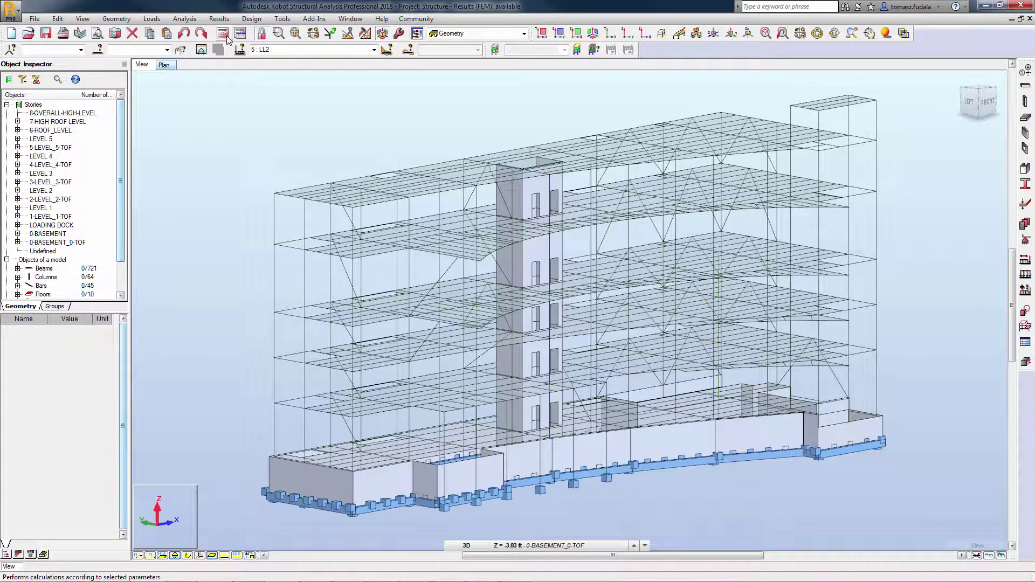
- Open the result diagrams for bars, set the load case to DL1 and choose the My Moment diagram
click(219, 18)
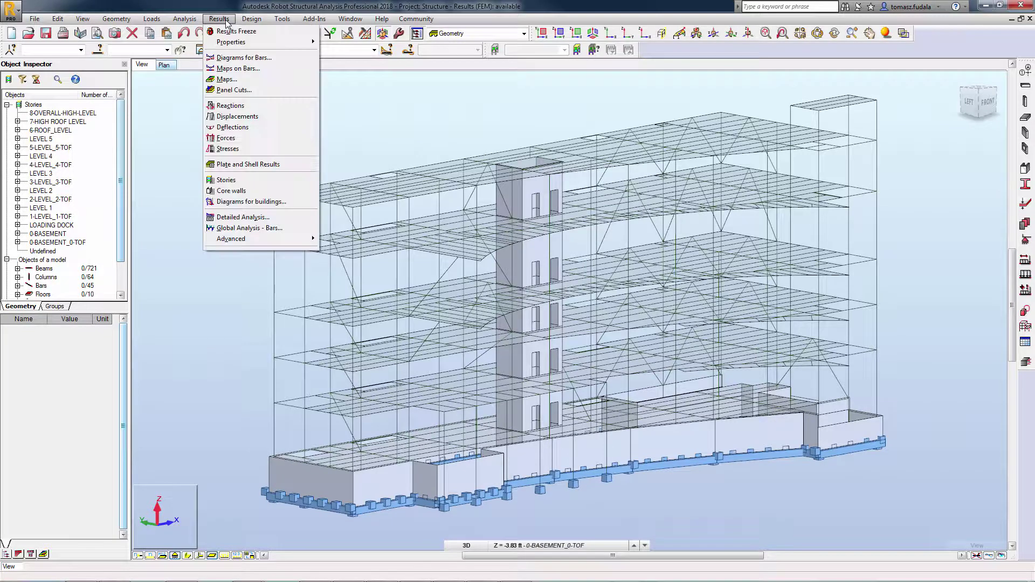
click(226, 58)
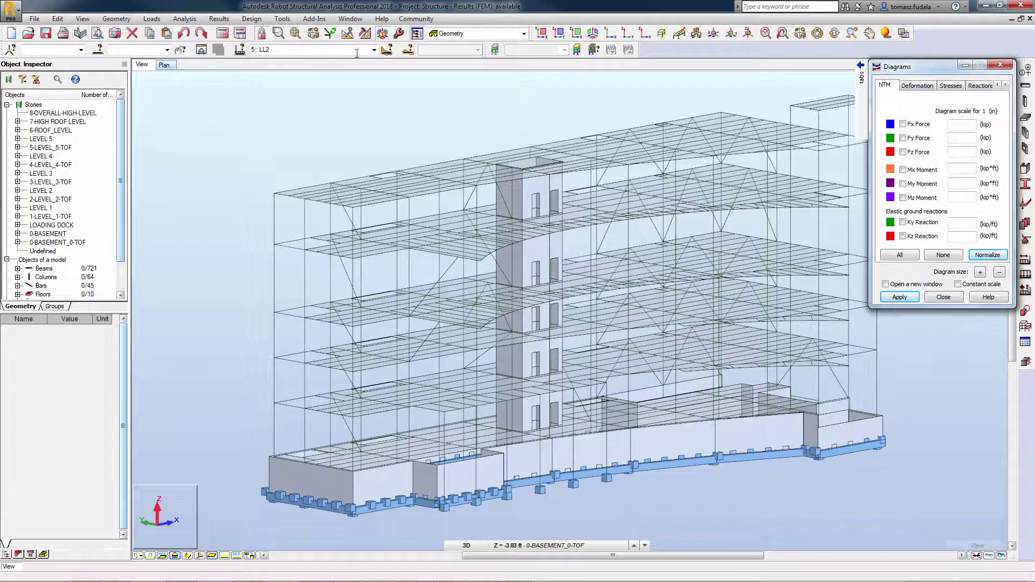
click(373, 50)
click(365, 62)
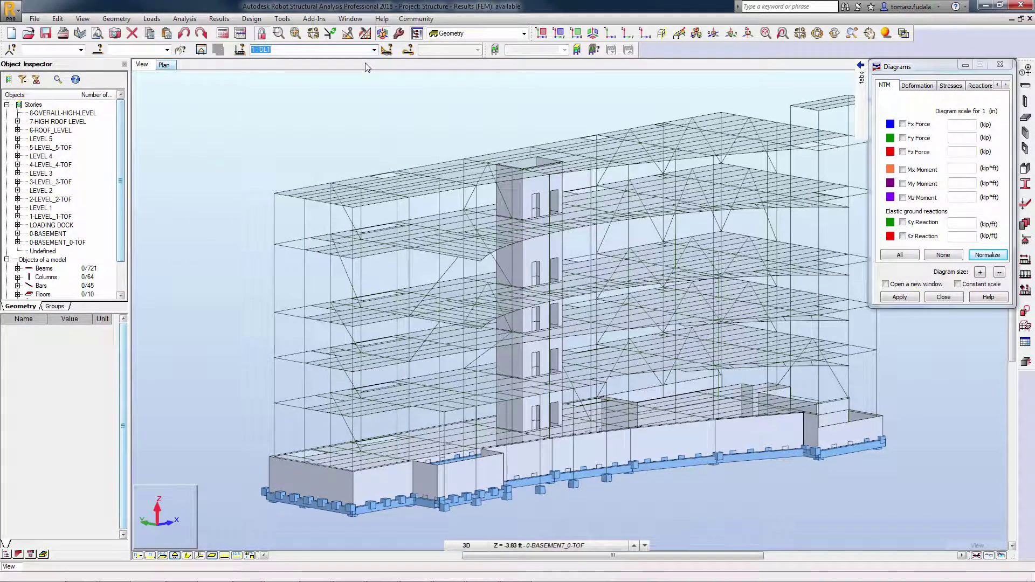
click(902, 184)
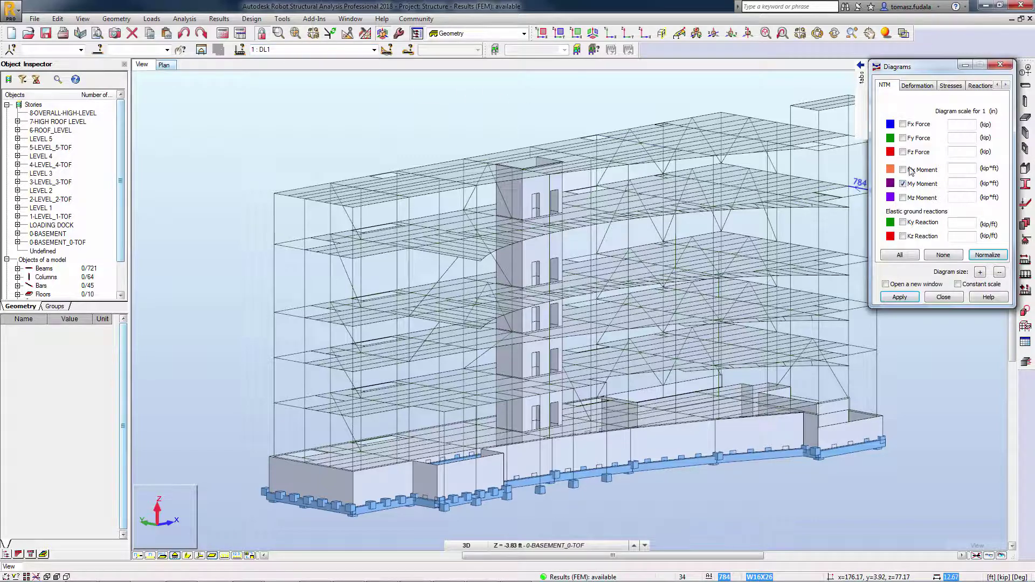
- Display the bar diagrams with text descriptions, differentiated positive and negative values, and solid filling
click(1006, 84)
click(1006, 84)
click(970, 85)
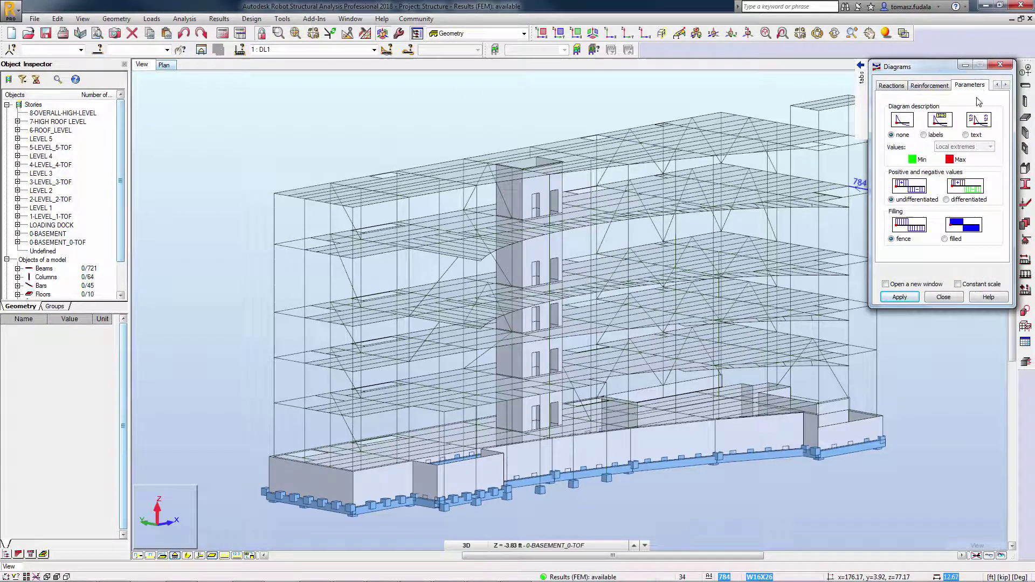
click(966, 135)
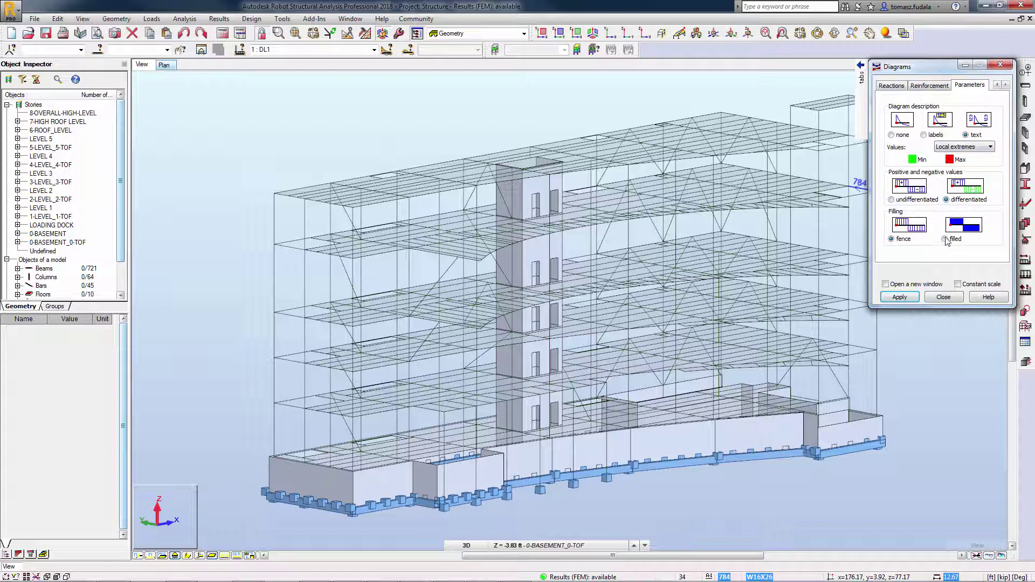
click(911, 298)
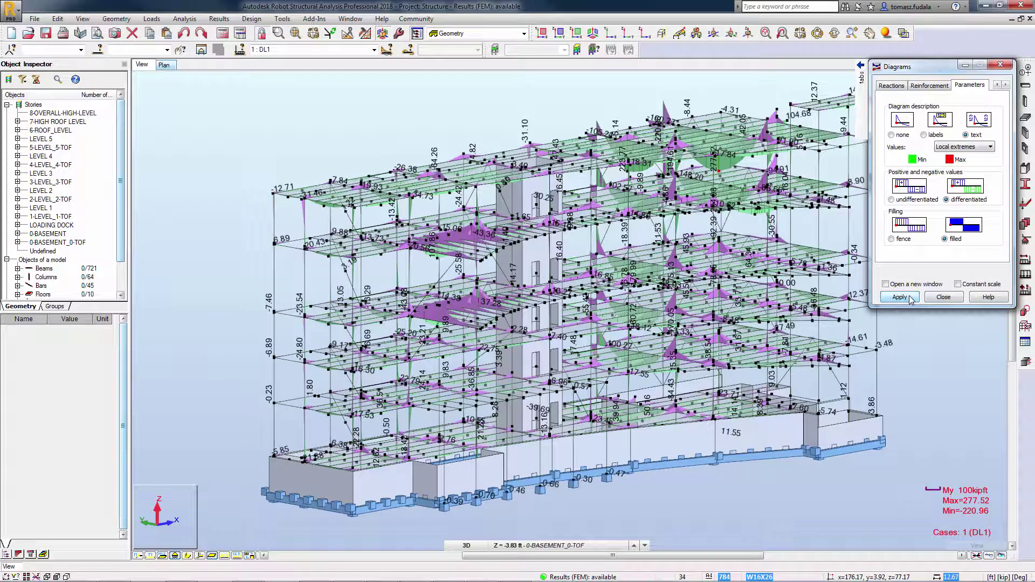
- Return to the force and moment diagram settings and normalize the My Moment diagram scale
click(998, 86)
click(998, 87)
click(998, 86)
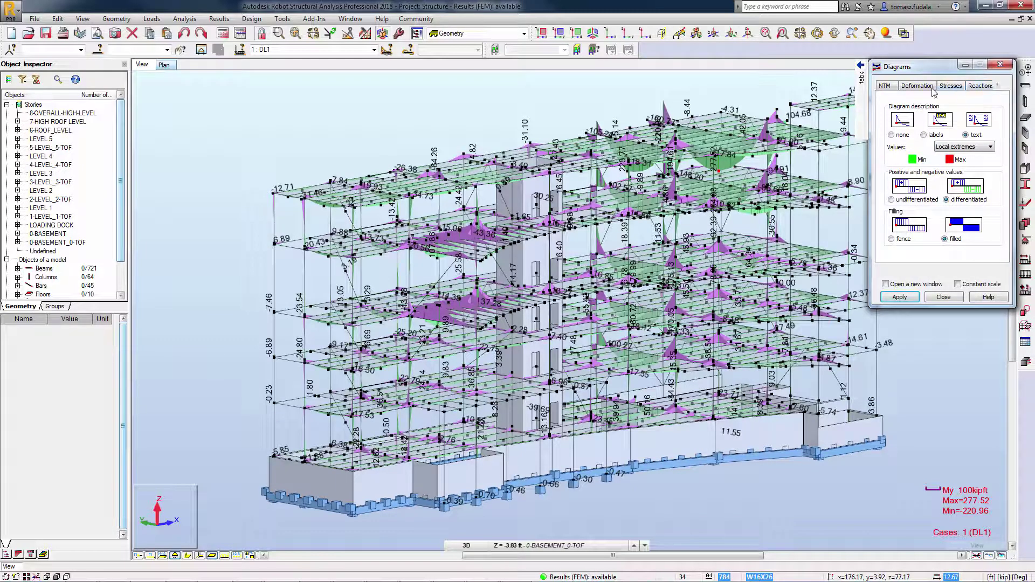
click(885, 86)
middle_drag(793, 227, 727, 253)
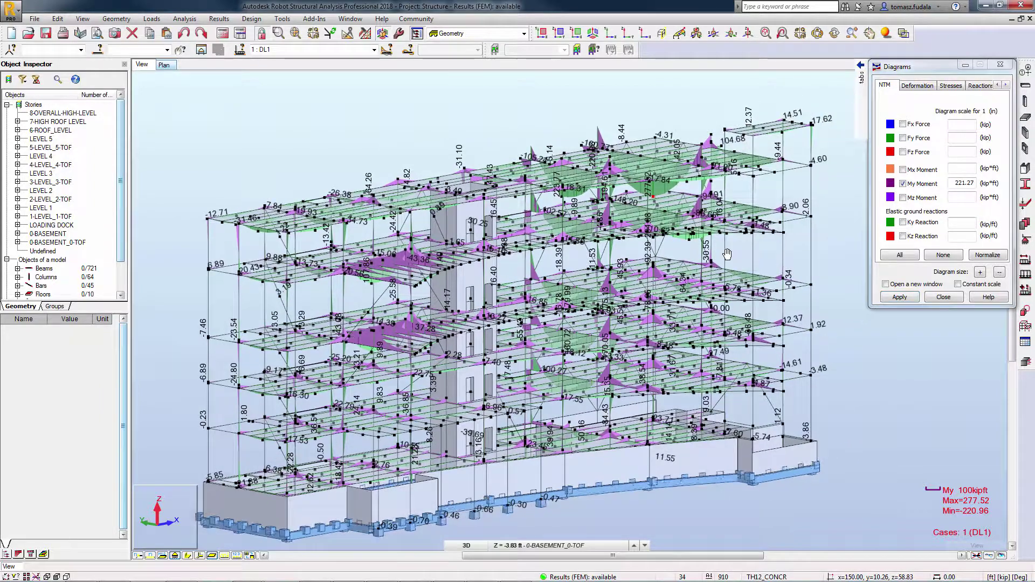
scroll(729, 254, up, 3)
click(988, 255)
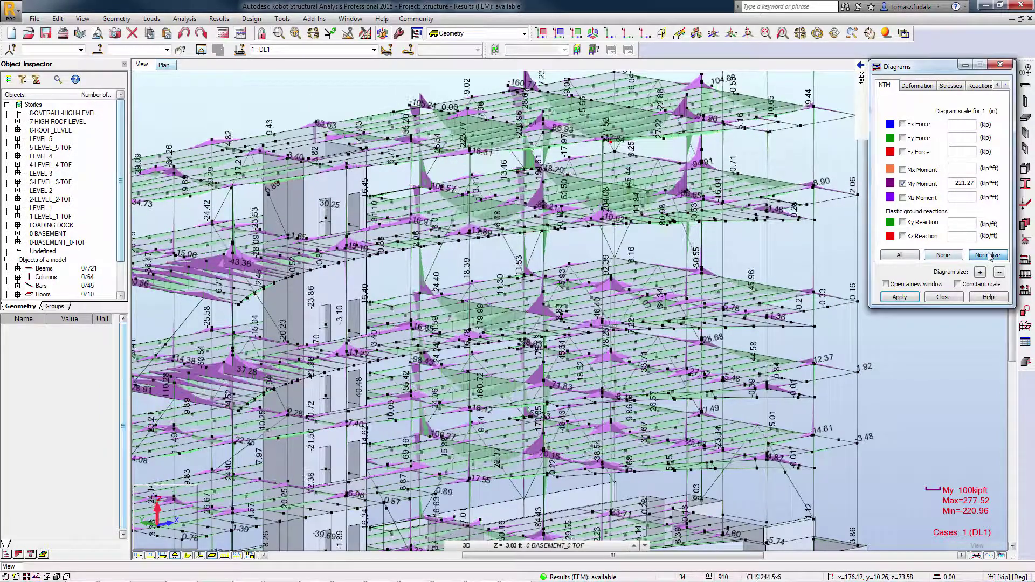
- Limit the value descriptions on the My Moment bar diagrams to global extremes and apply the setting
mouse_move(861, 78)
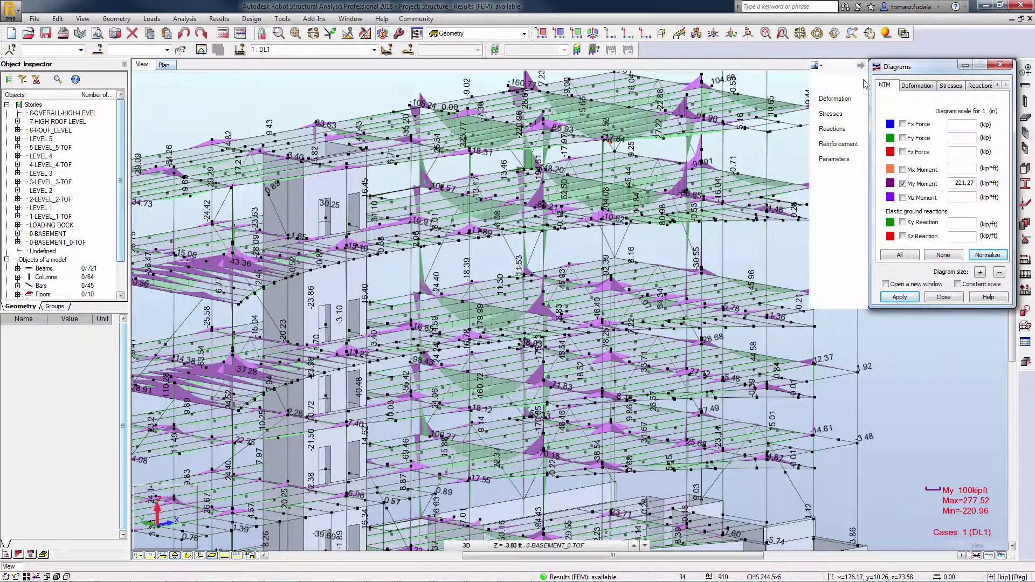
click(839, 159)
click(964, 147)
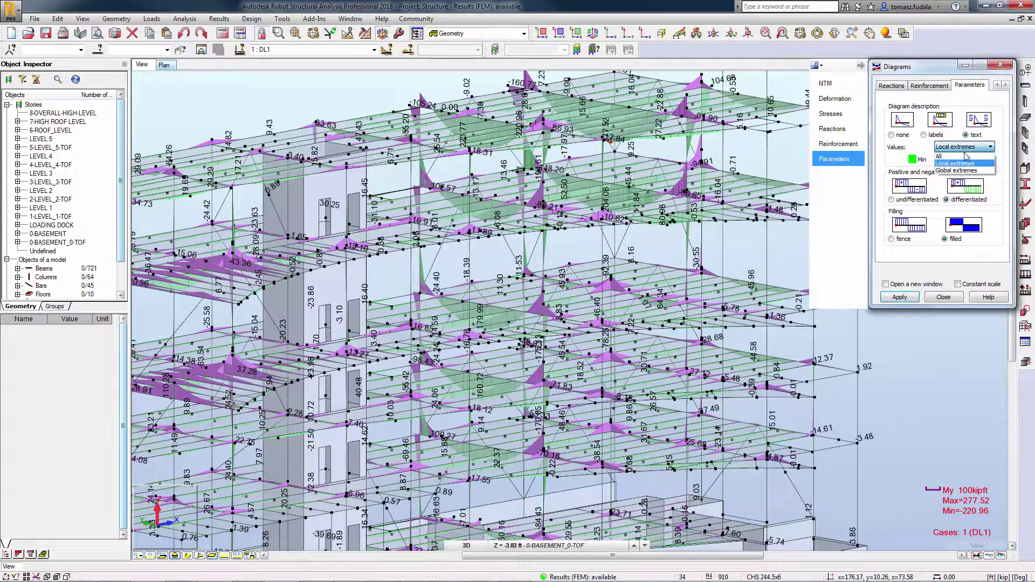
click(959, 163)
click(907, 297)
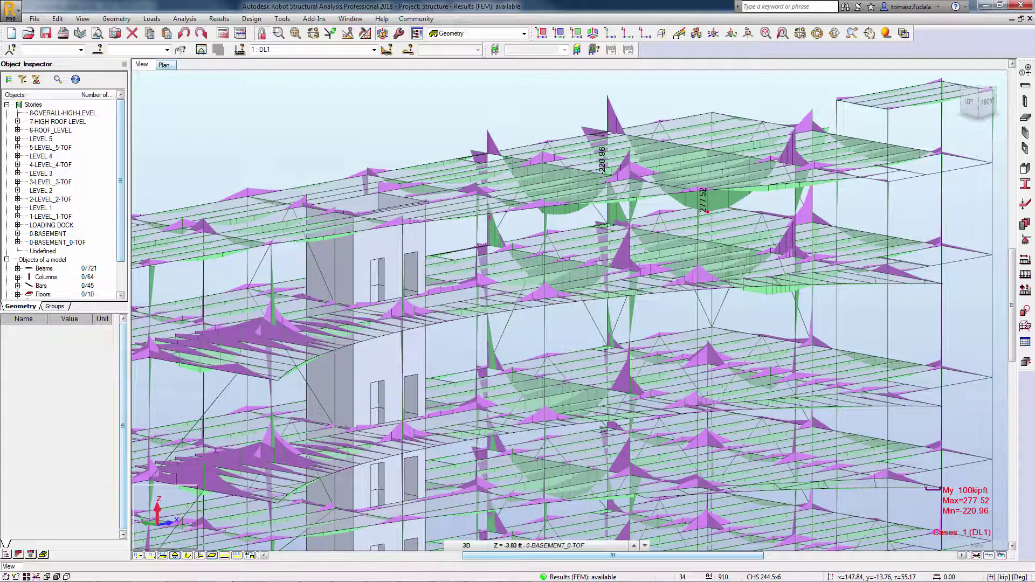
- Open the reactions table and list the support reactions for load case DL1 and for LL1
click(219, 19)
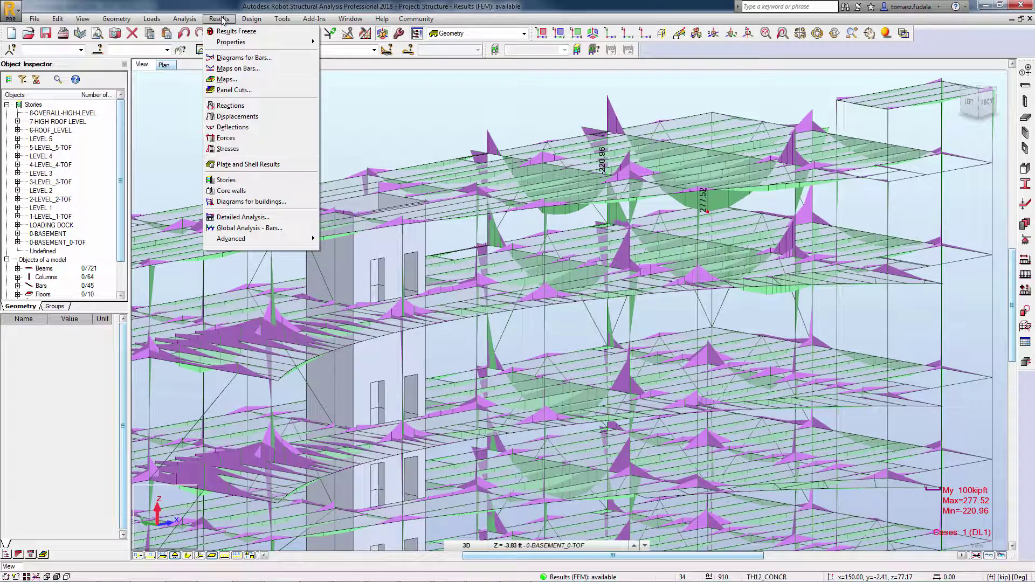
click(226, 106)
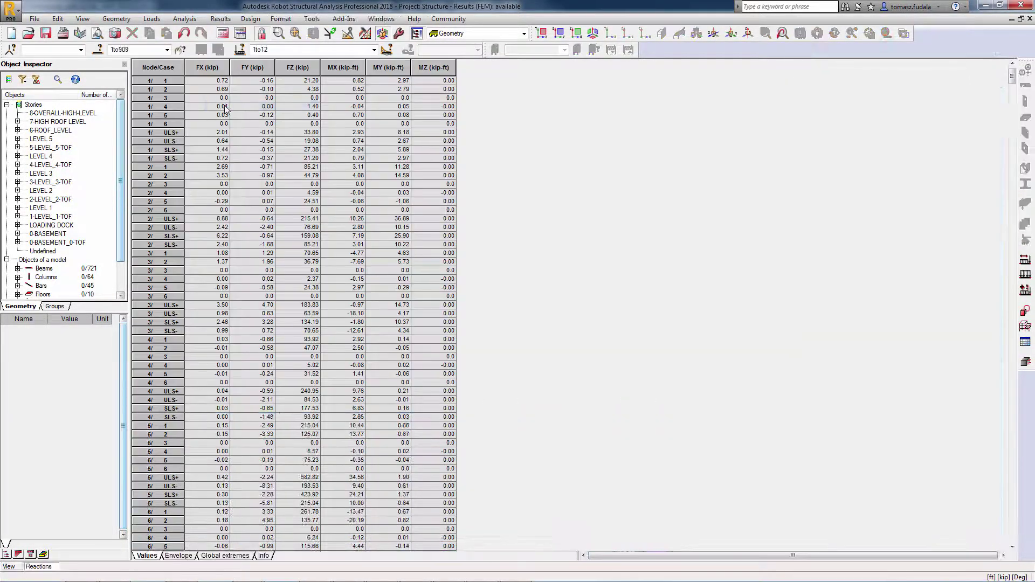
click(373, 49)
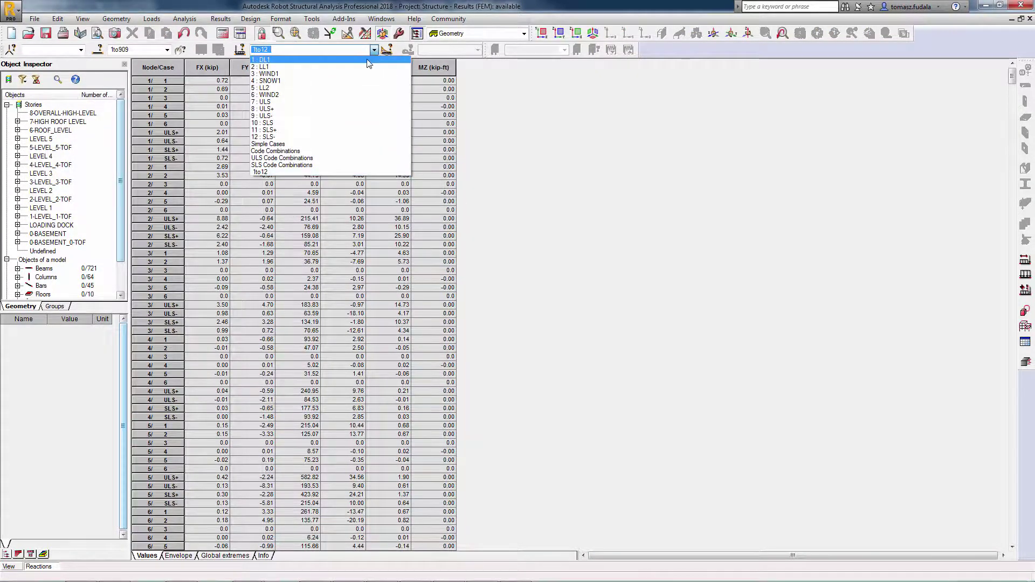
click(366, 59)
click(374, 50)
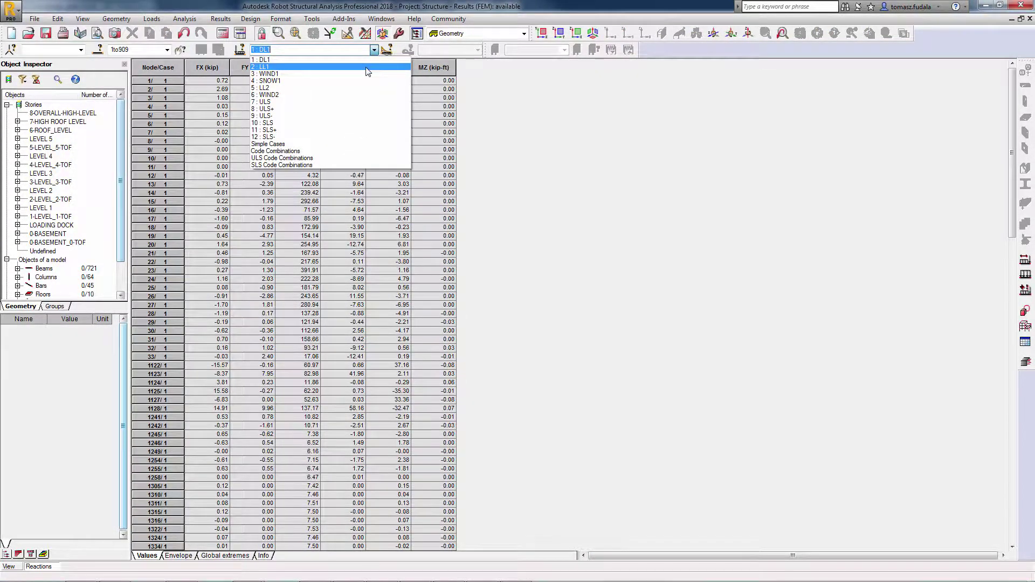
click(366, 67)
- Filter the reactions table to the ULS combinations and review its envelope and global extremes
click(374, 50)
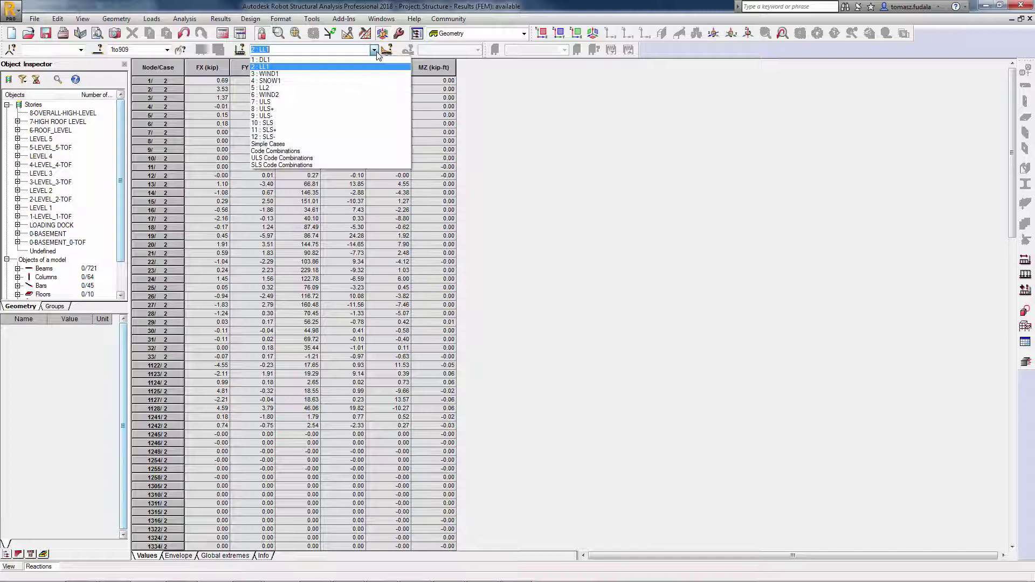
click(356, 103)
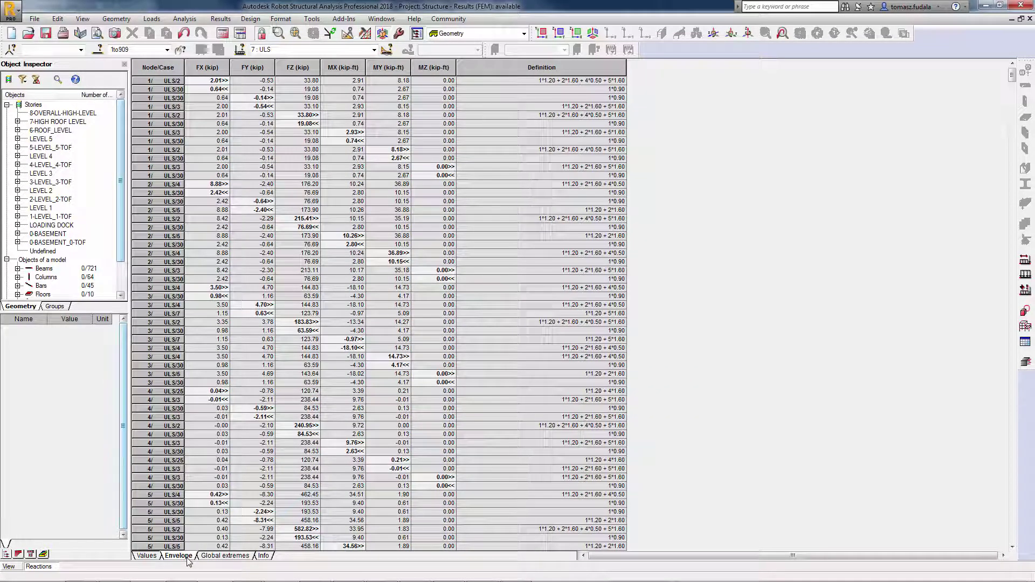
click(212, 557)
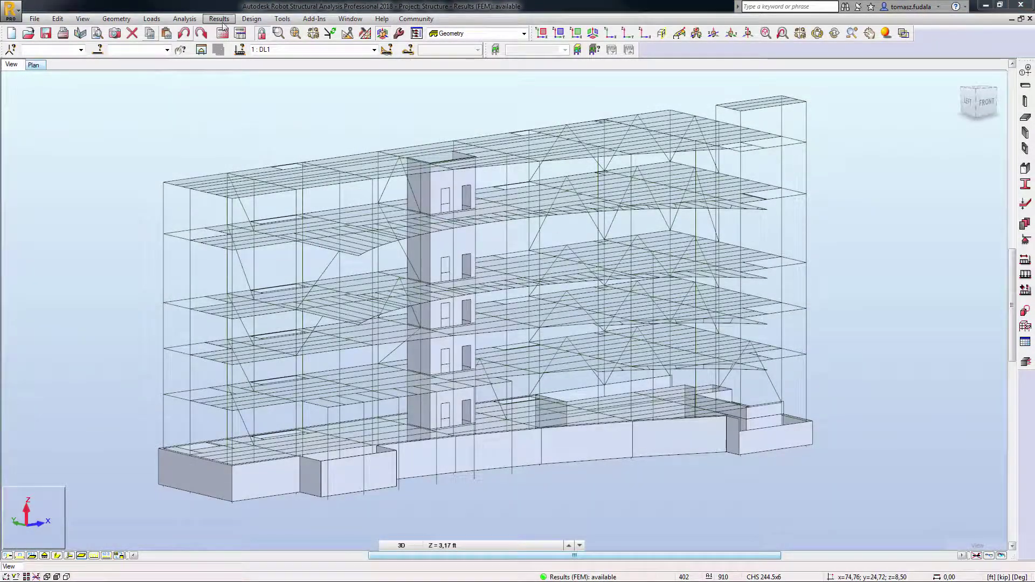
- Open the result maps for panels and display the z displacement map for DL1
click(219, 19)
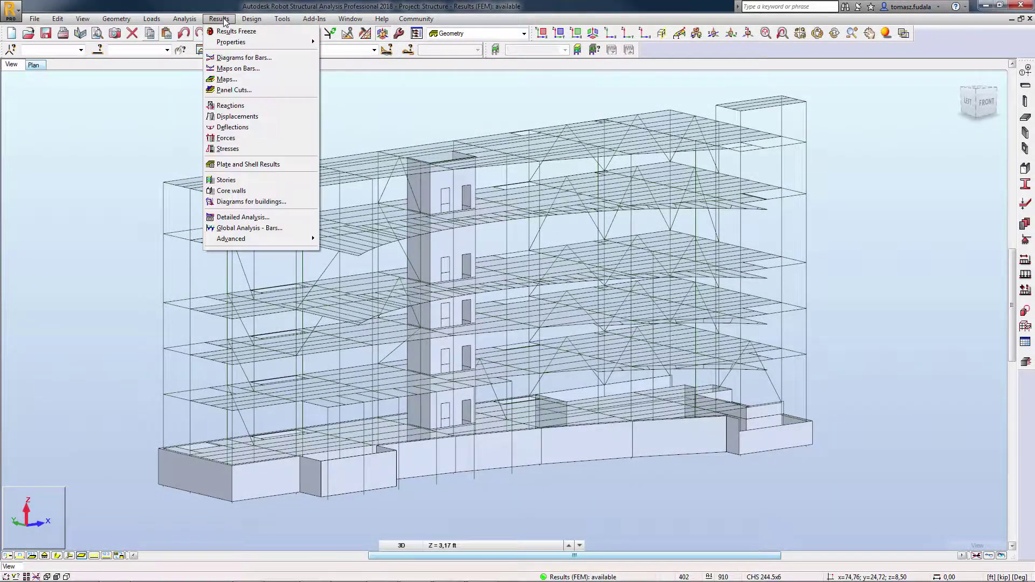
click(222, 79)
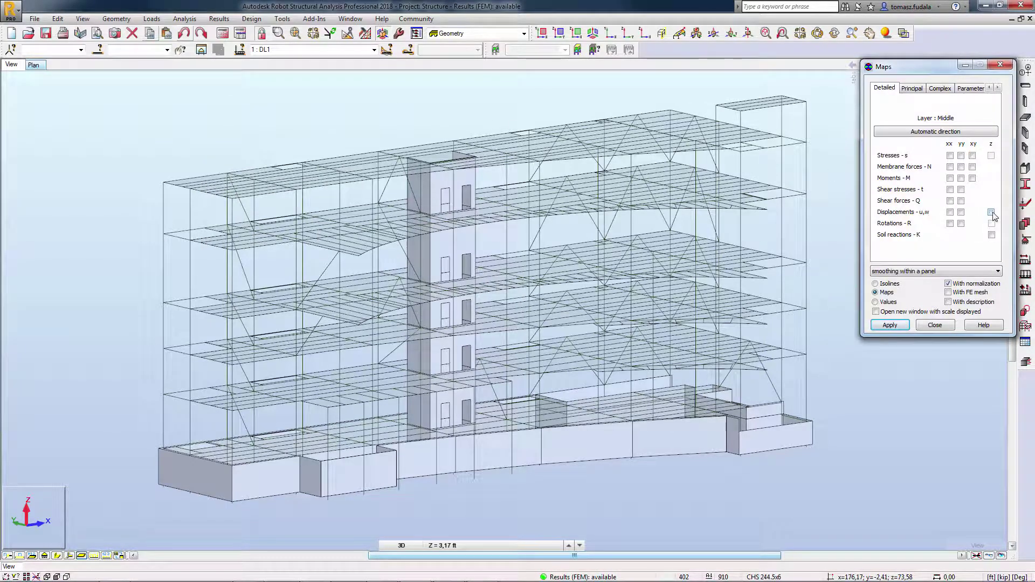
click(889, 326)
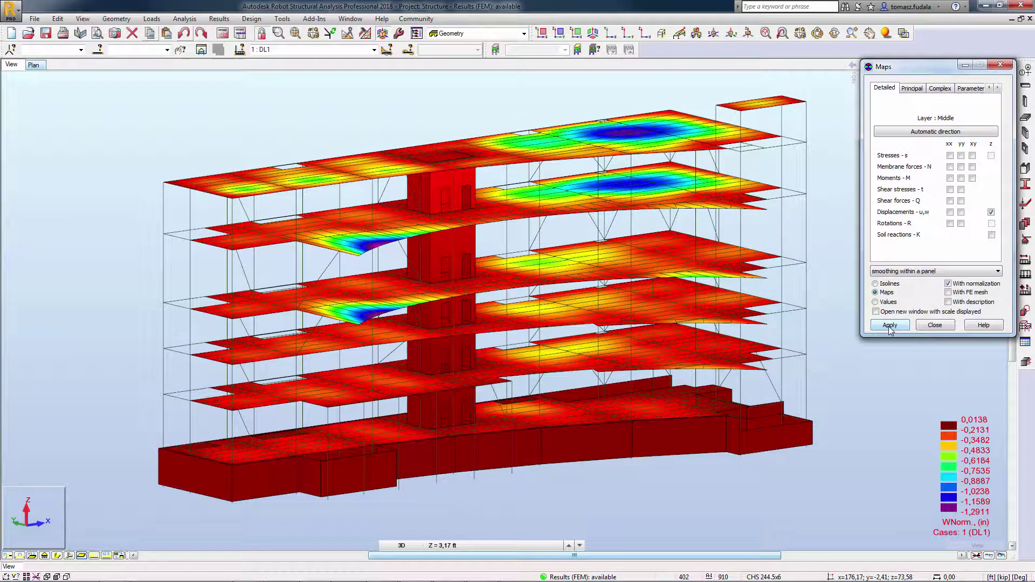
- Show the FE mesh on the panel displacement maps
click(749, 34)
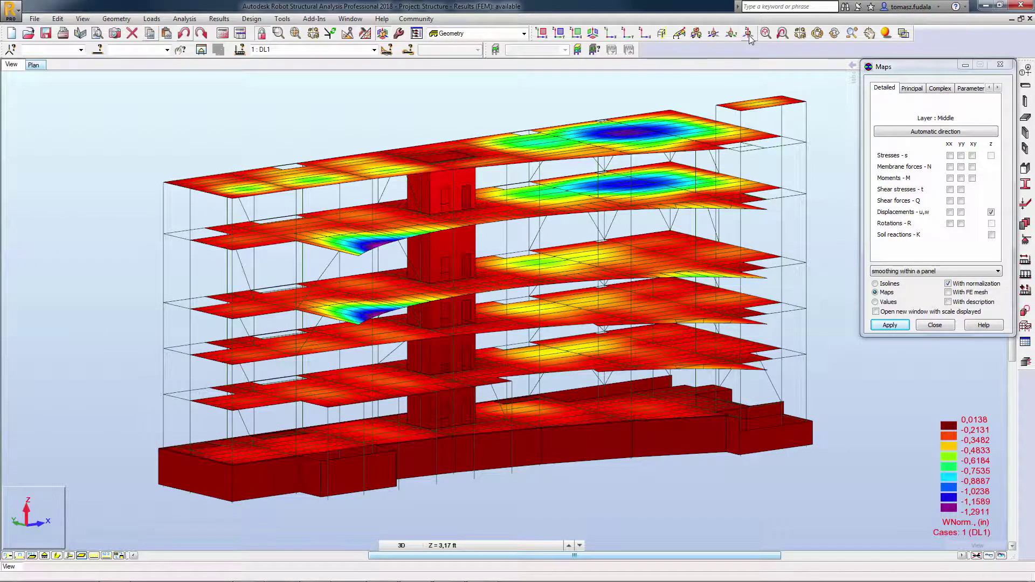
scroll(701, 96, up, 4)
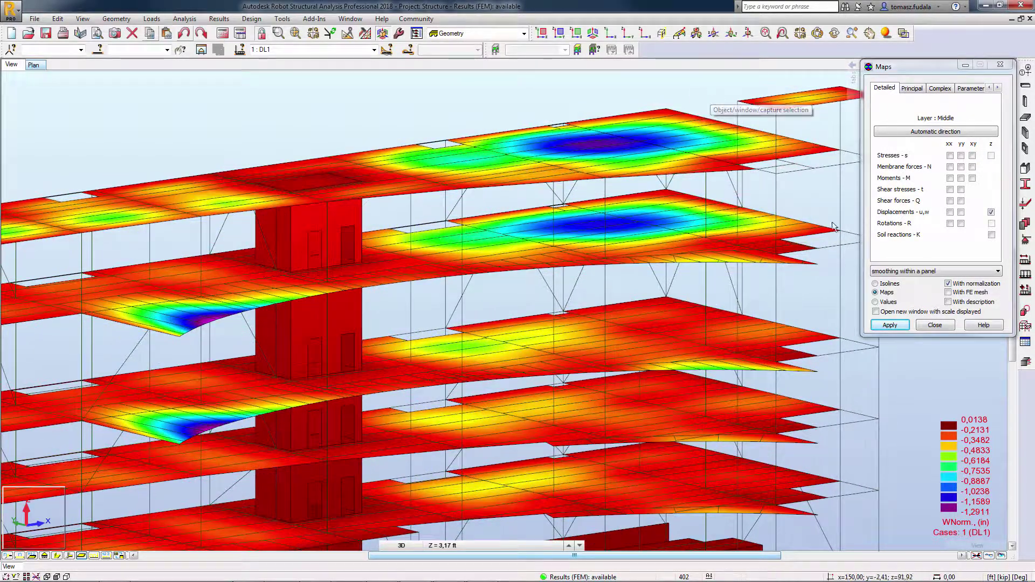
click(948, 292)
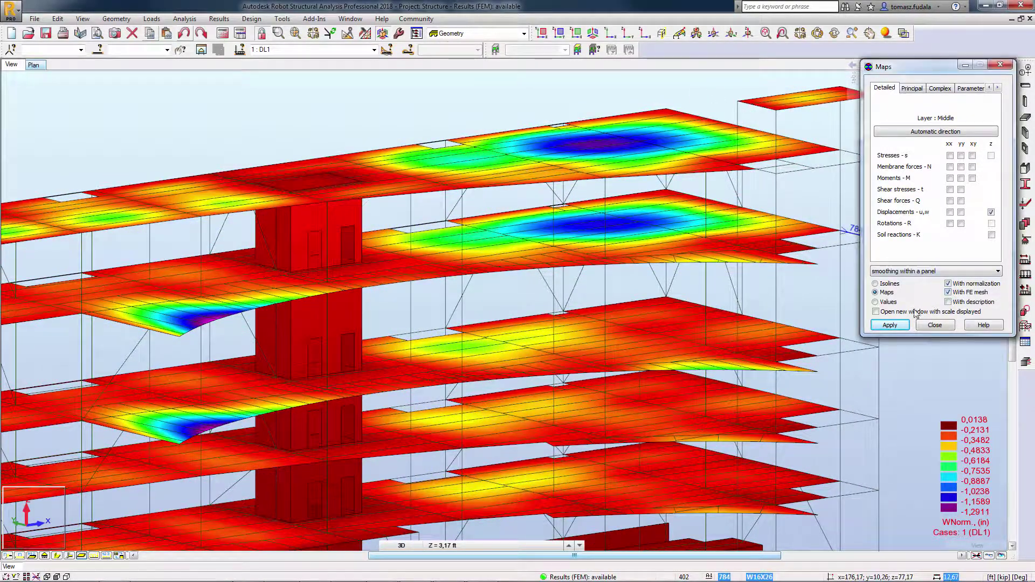
click(896, 326)
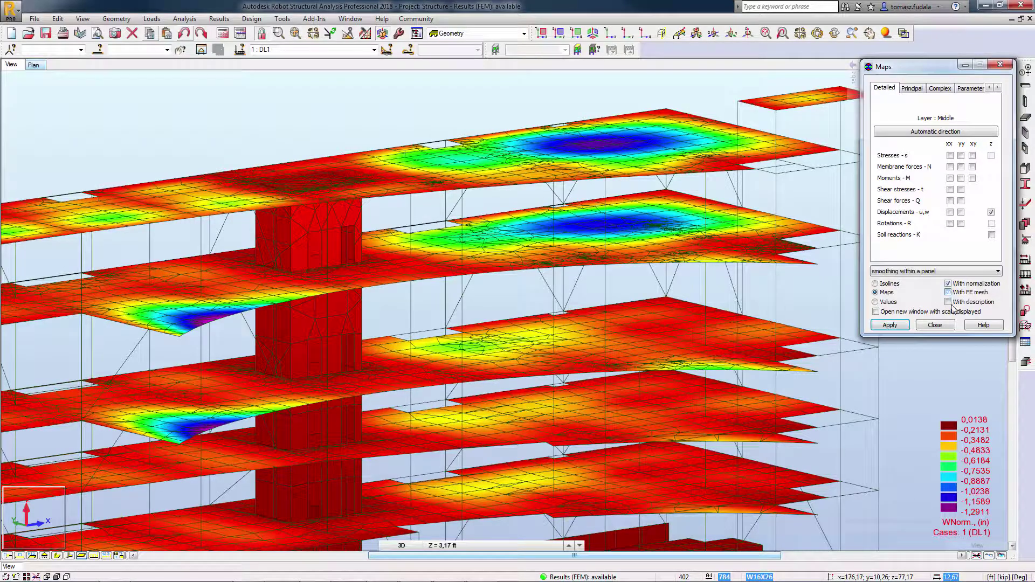
- Hide the FE mesh and label the displacement maps with descriptions positioned at characteristic points
click(948, 302)
click(900, 327)
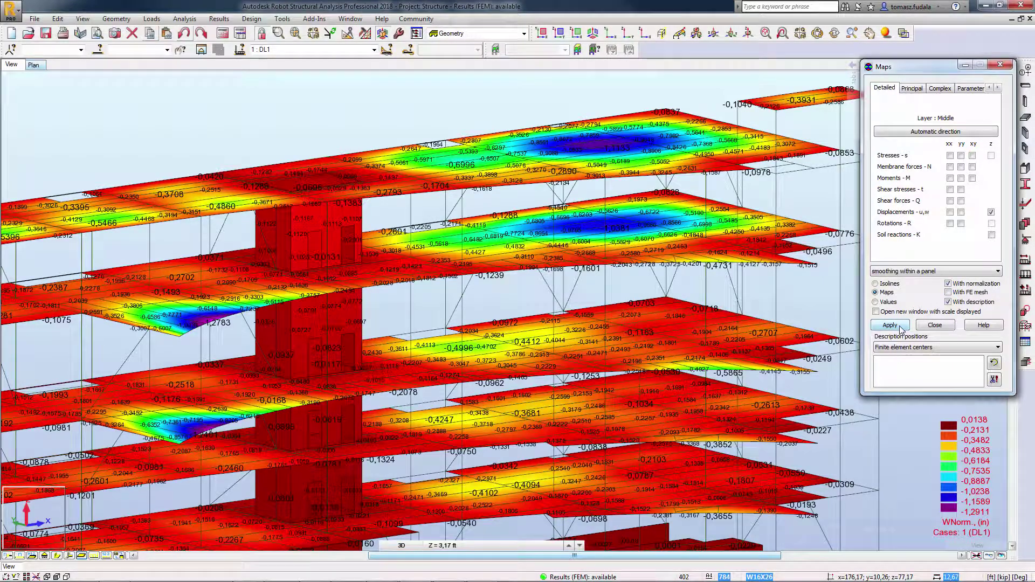
click(918, 348)
click(917, 371)
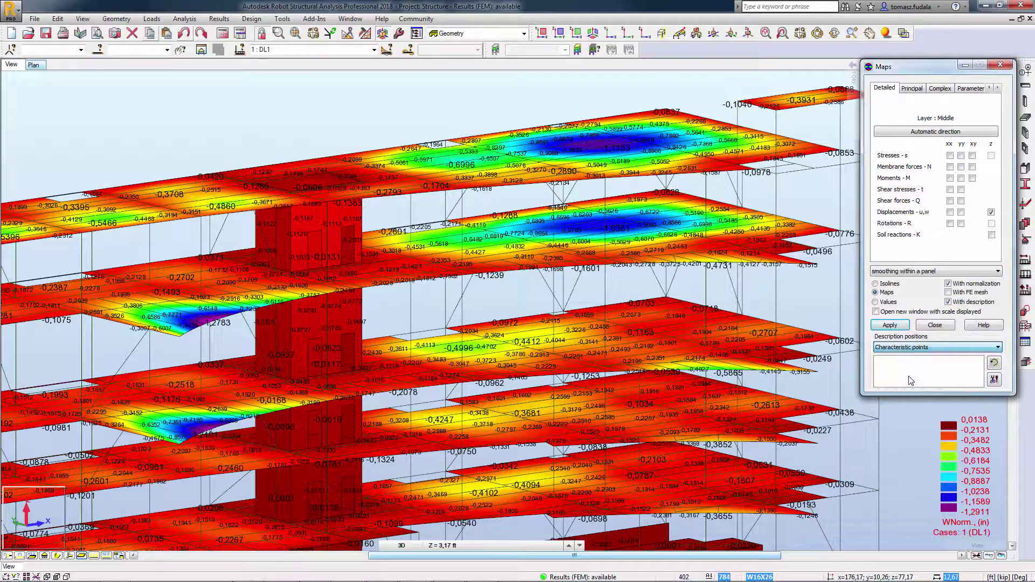
click(897, 327)
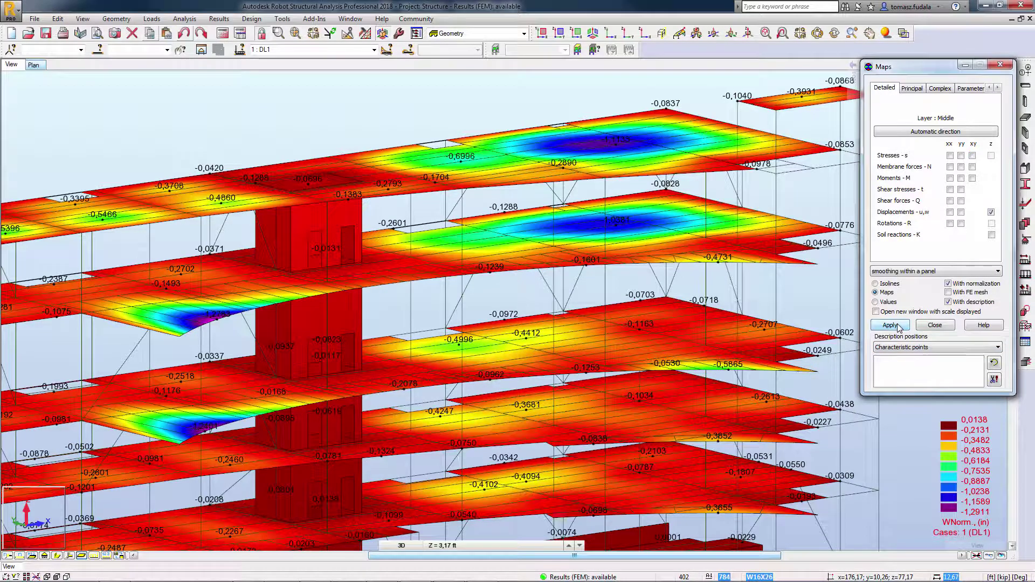
- Read displacements at graphically indicated points, three on the floor below the roof and one on the roof, and turn the descriptions off again
click(907, 348)
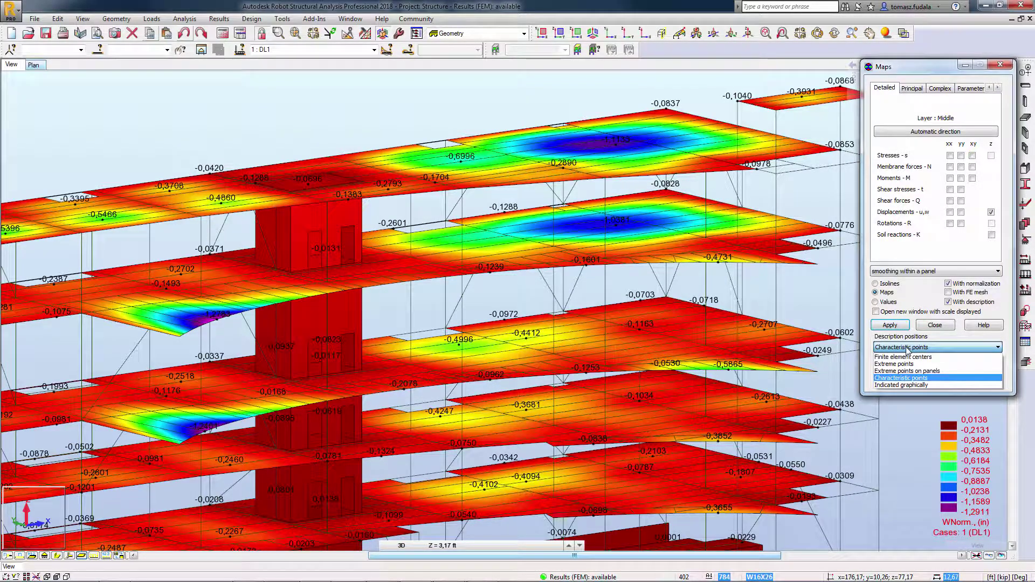
click(901, 385)
click(889, 326)
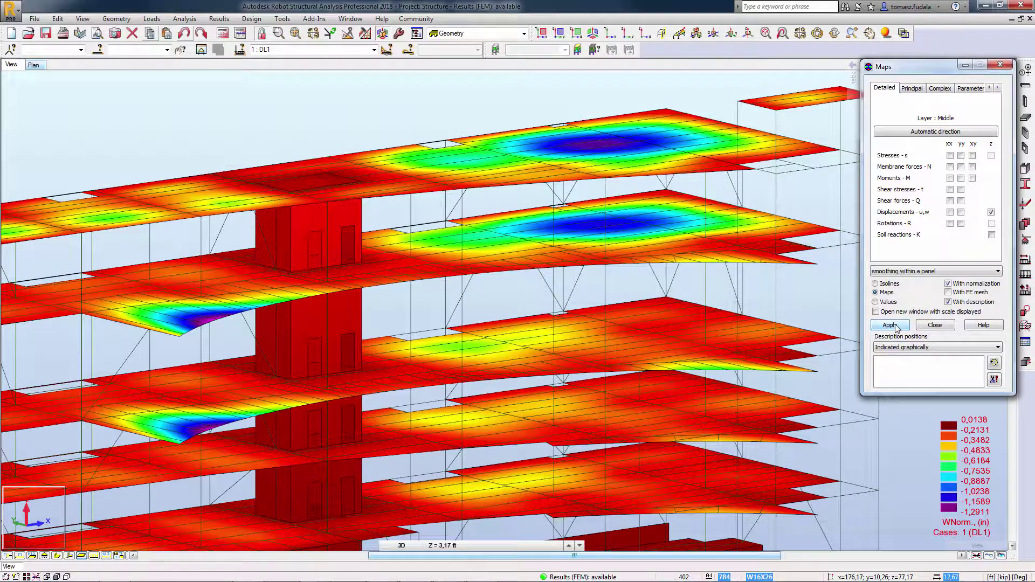
click(540, 238)
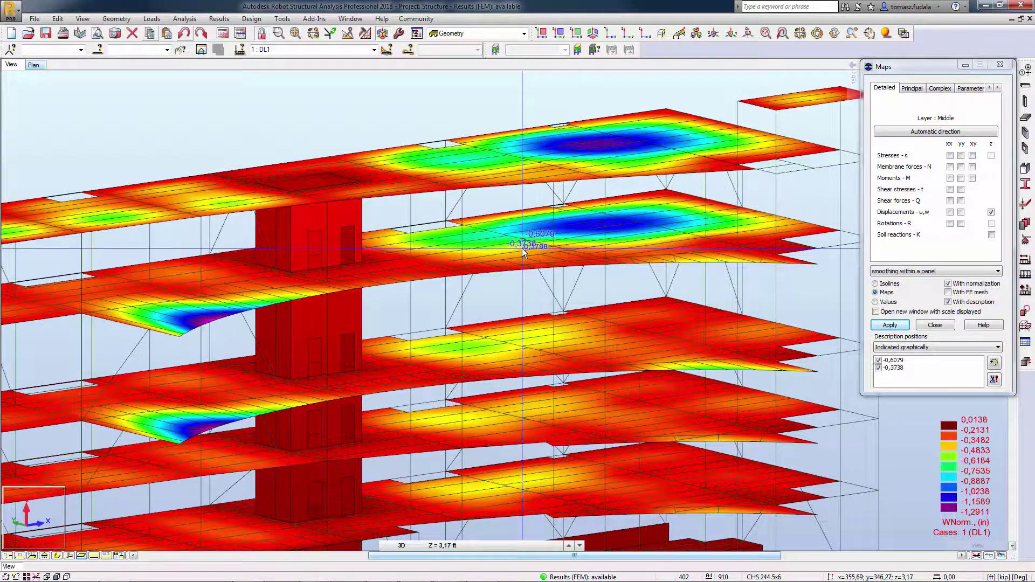
click(522, 248)
click(484, 236)
click(505, 163)
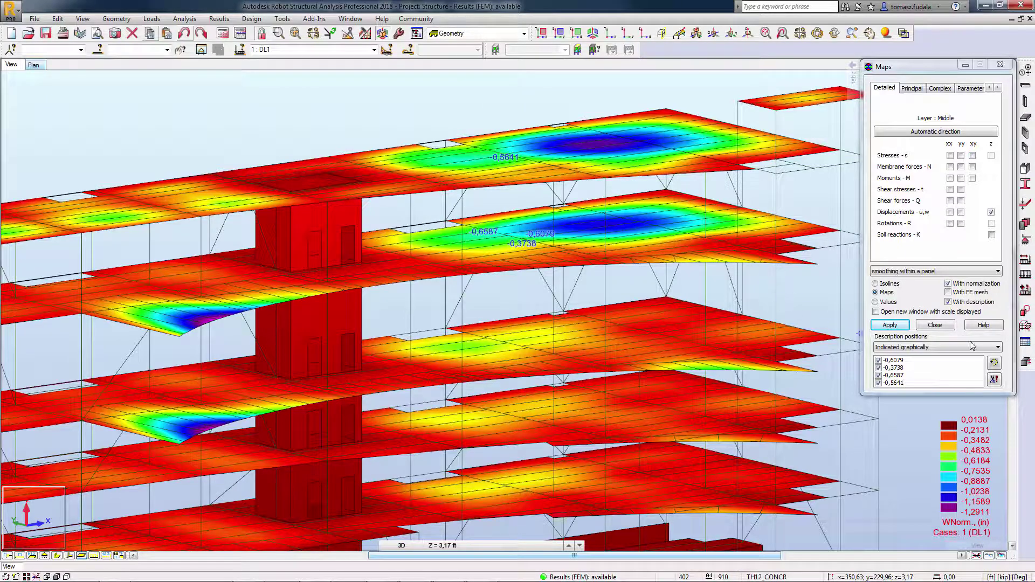
click(949, 302)
click(890, 325)
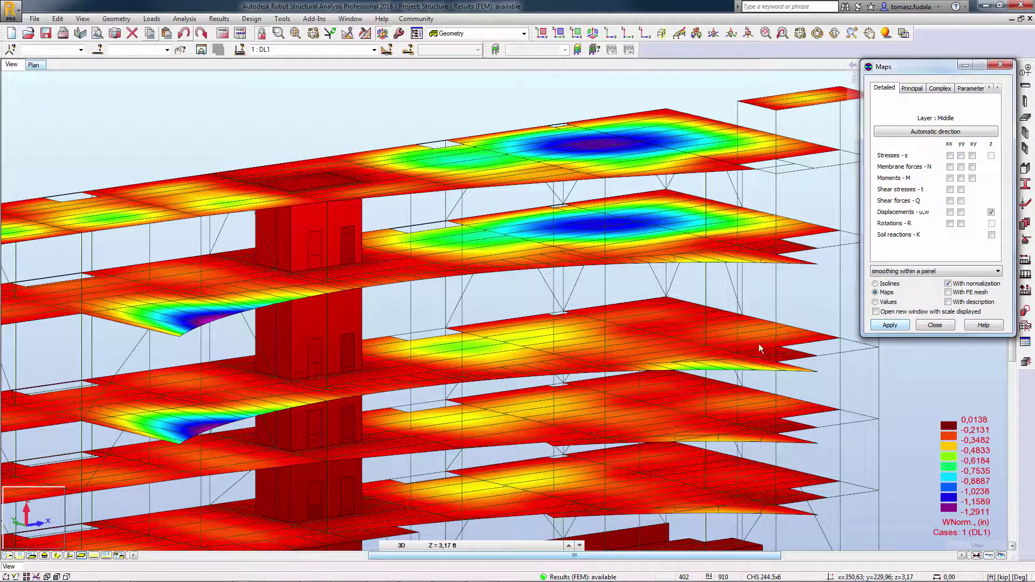
- Activate map deformations without structure scale, normalize the deformation scale and start the deformation animation
scroll(618, 291, down, 1)
middle_drag(622, 286, 620, 253)
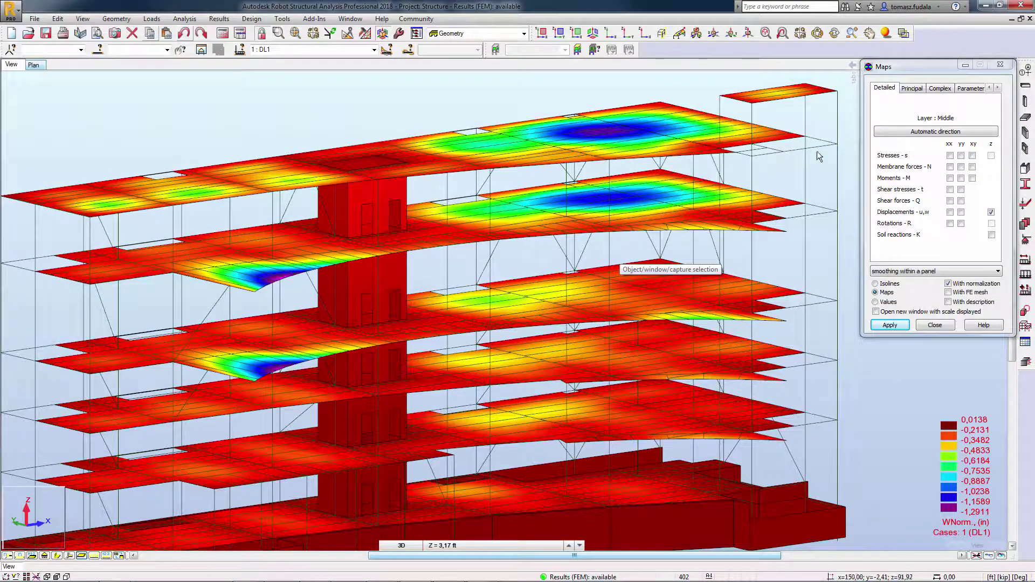
mouse_move(853, 80)
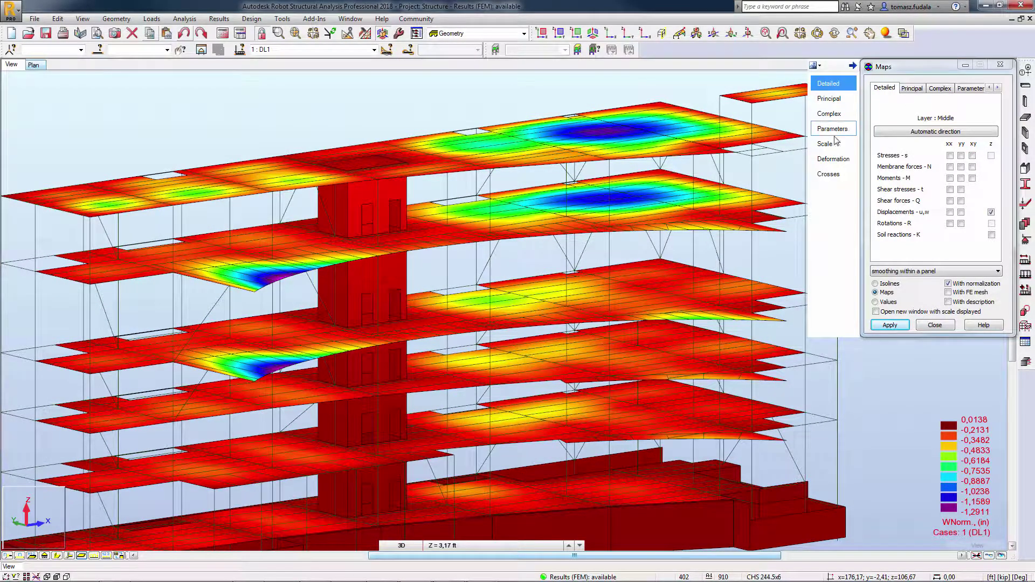
click(833, 159)
click(883, 133)
click(882, 143)
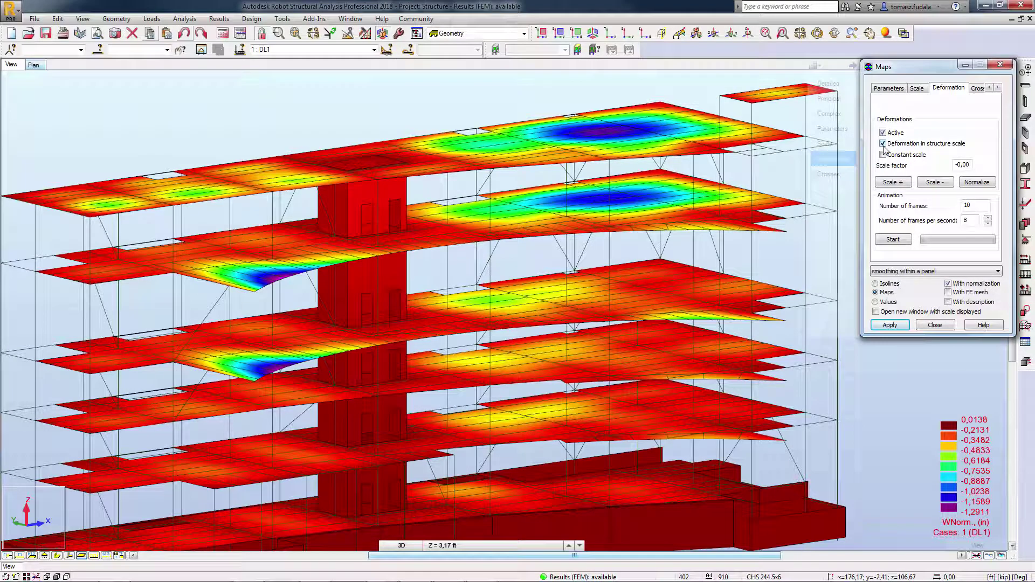
click(976, 183)
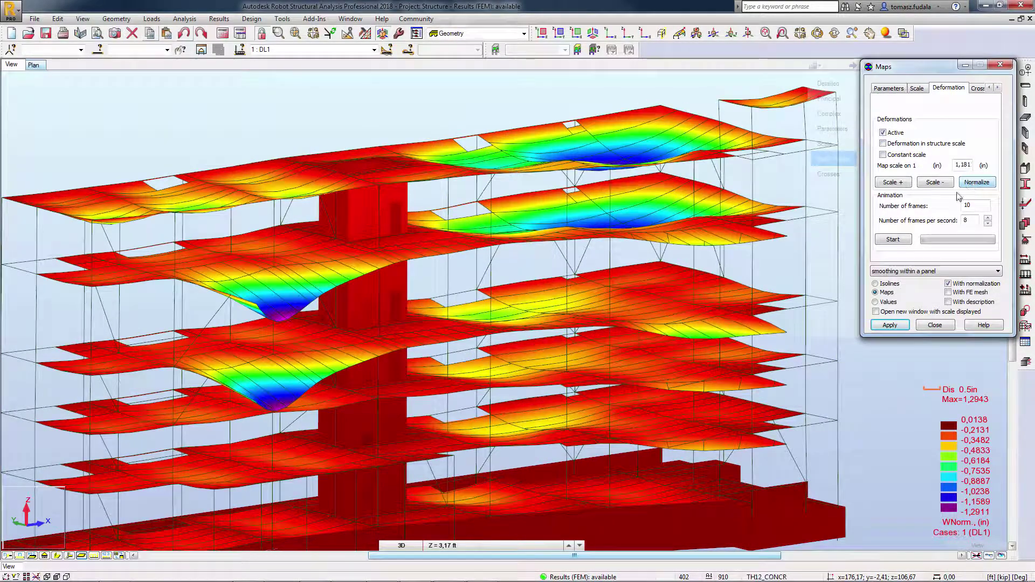
click(893, 239)
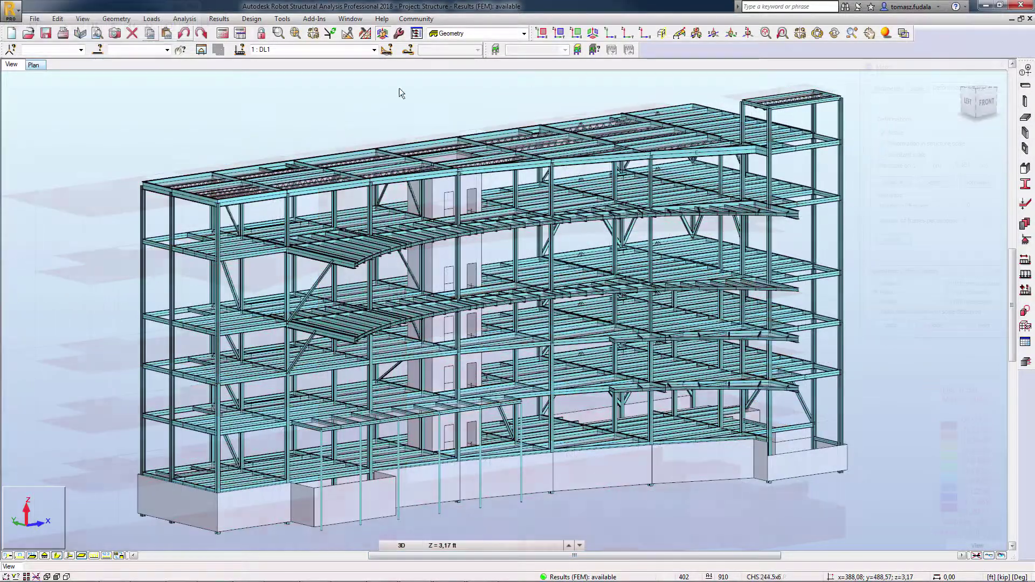
- Switch the workspace layout from Geometry to Steel/Aluminum Design
click(523, 33)
click(472, 70)
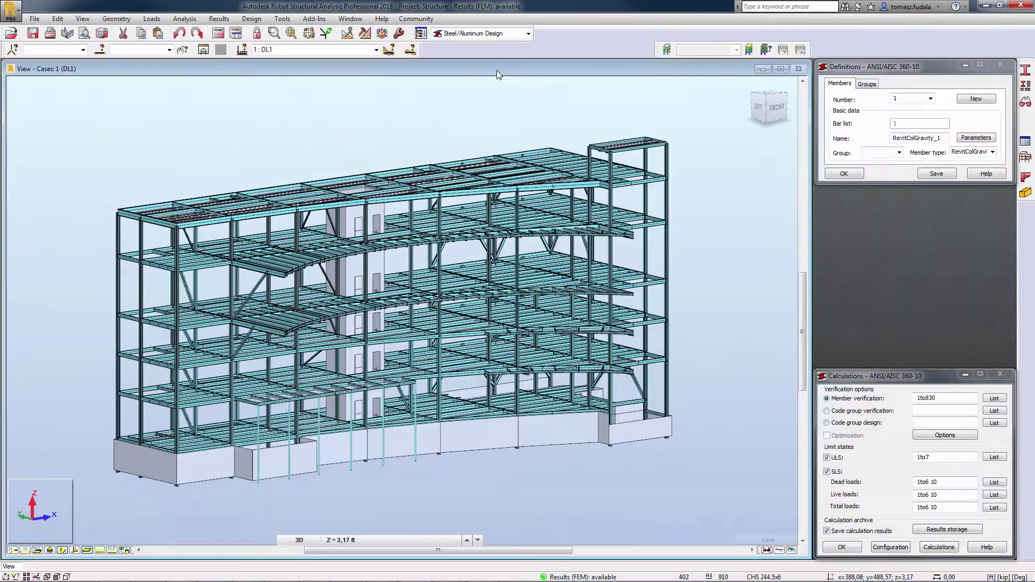
- Select the main transverse beams at roof level, bars 437to450 452 453
scroll(263, 164, up, 2)
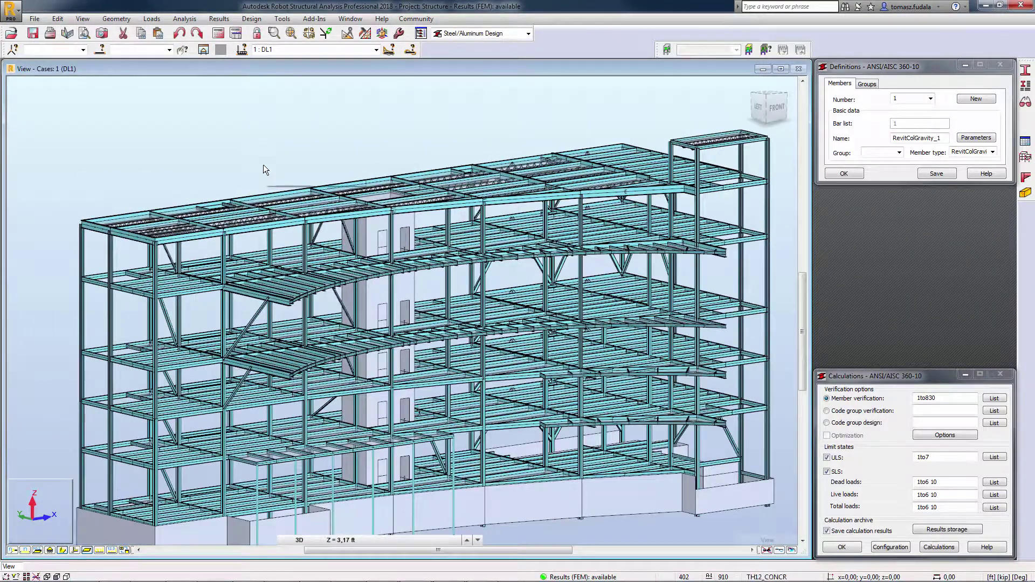
click(131, 235)
click(96, 227)
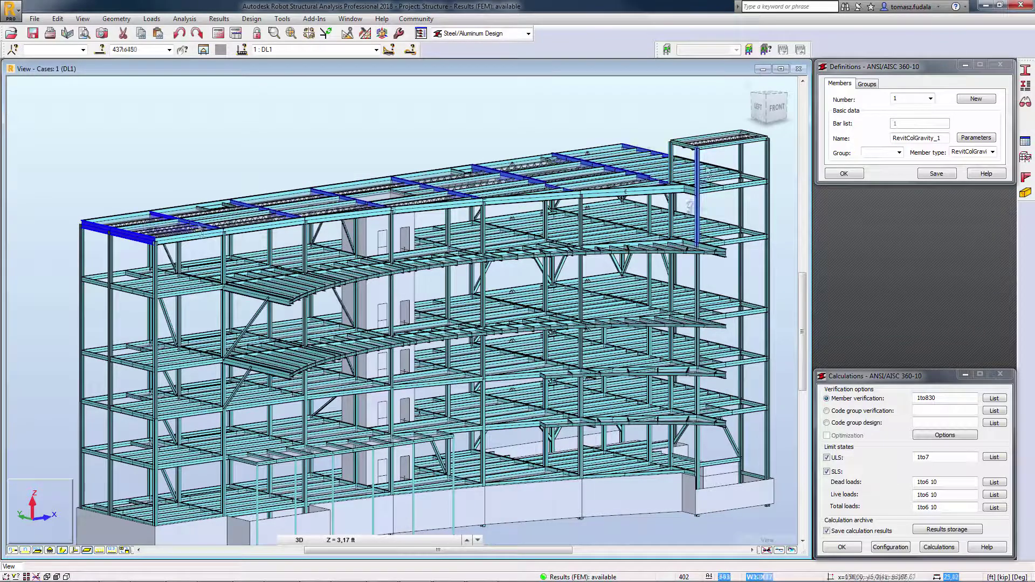
ctrl+click(707, 165)
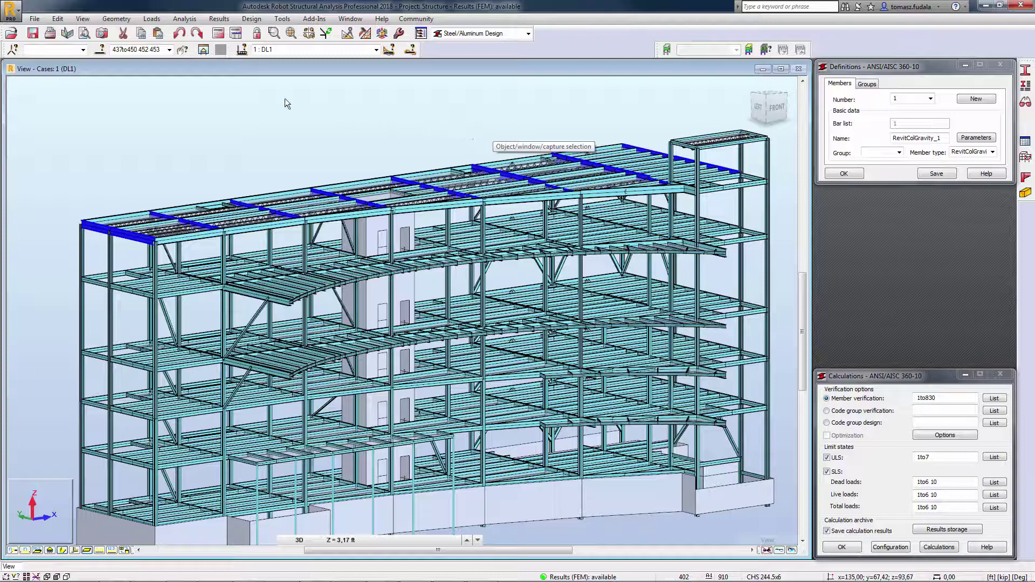
- Copy the number list of the selected roof beams from the bar selection
click(158, 50)
key(ctrl+c)
right_click(157, 50)
click(282, 118)
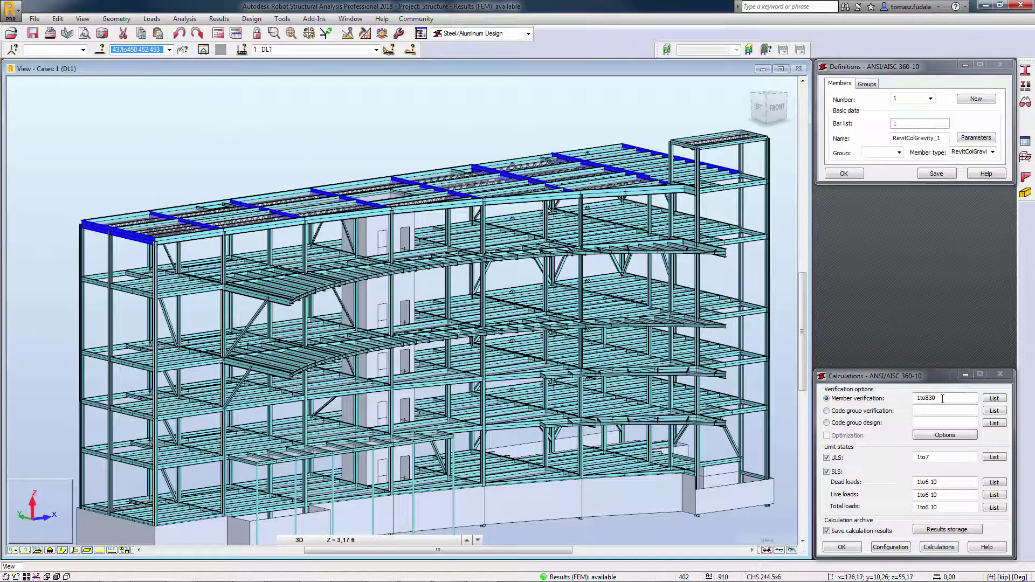
- Run member verification for the roof beams 437to450 452 453 and enlarge the results window to show the full member list
click(911, 397)
right_click(911, 398)
click(931, 447)
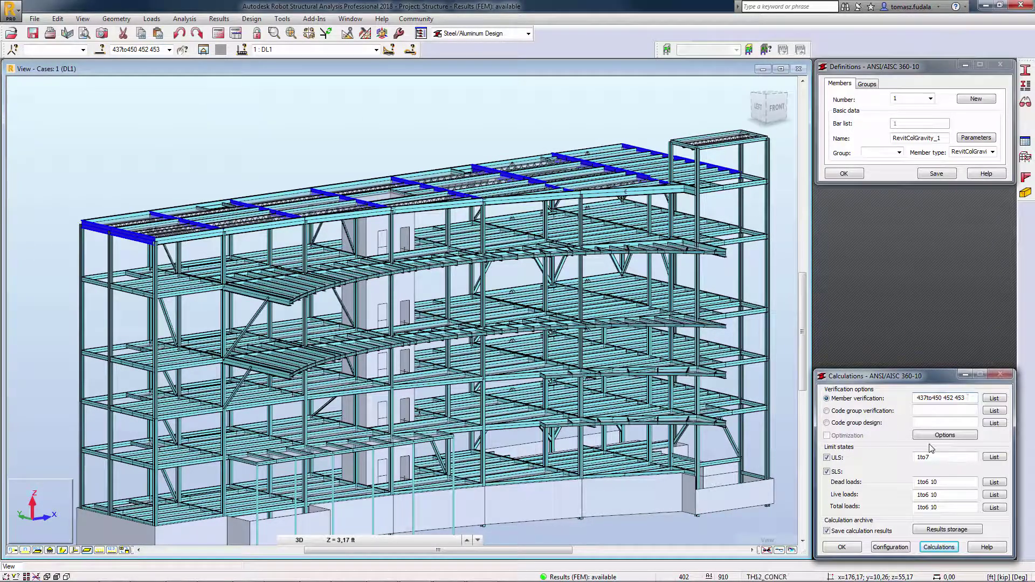
click(939, 548)
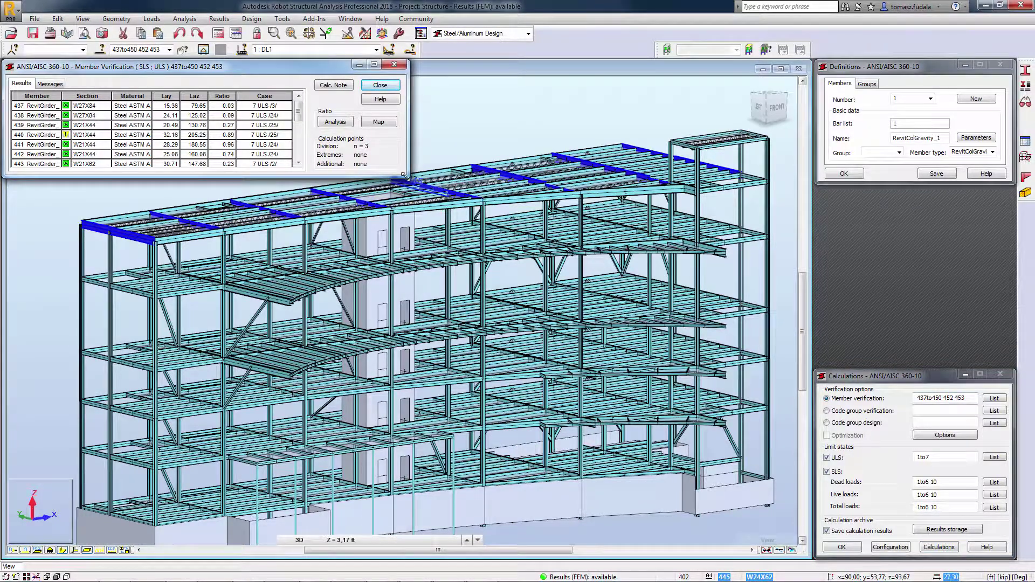
drag(403, 175, 406, 295)
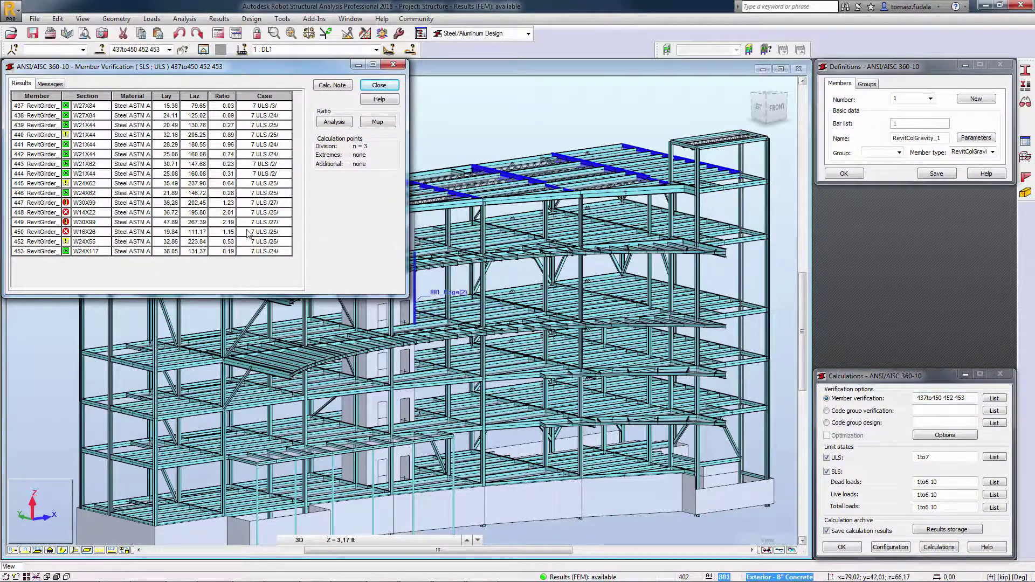
- Examine the simplified and detailed code results for member 441, then close the member verification
double_click(96, 145)
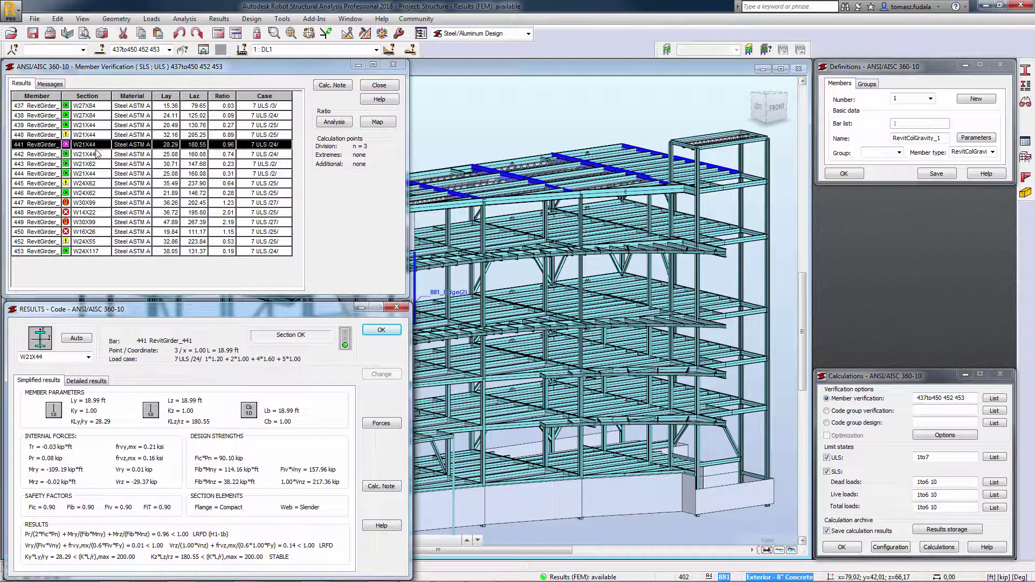
click(88, 381)
click(382, 330)
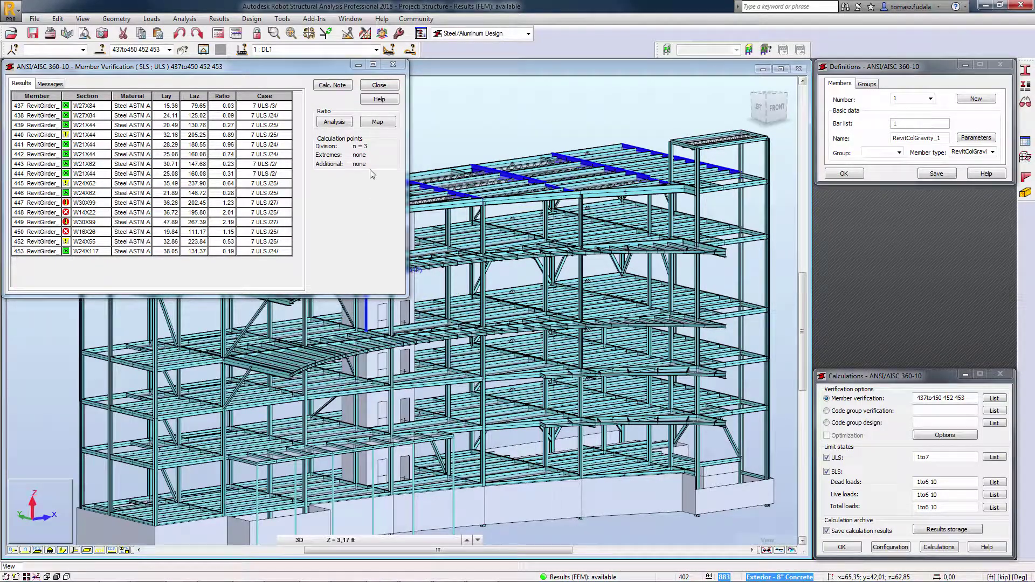
click(385, 87)
click(139, 218)
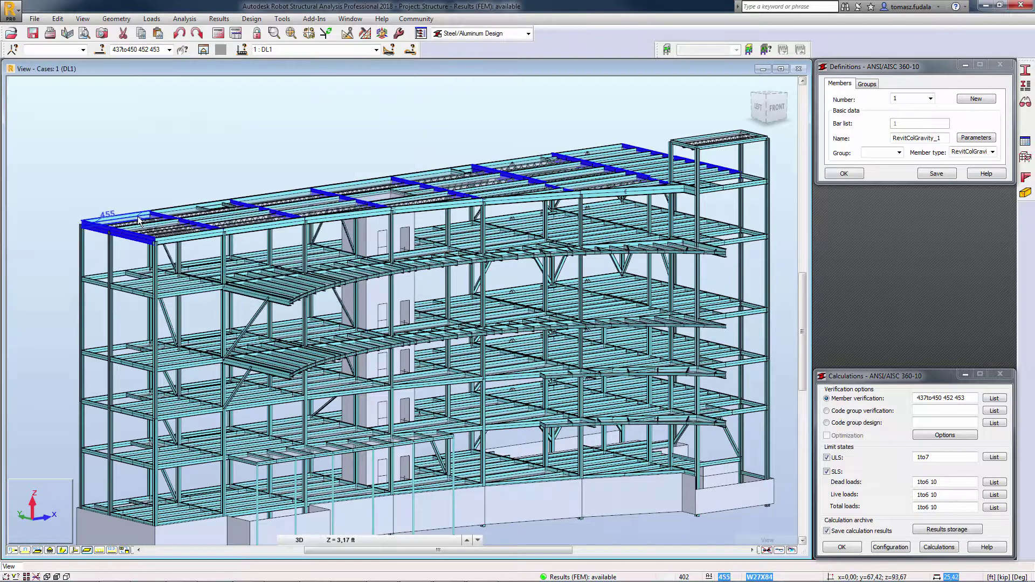
- Create design group 1 with members 437to450 452 453, name it "beams 1", assign the STEEL A992-65 material and save it
click(866, 84)
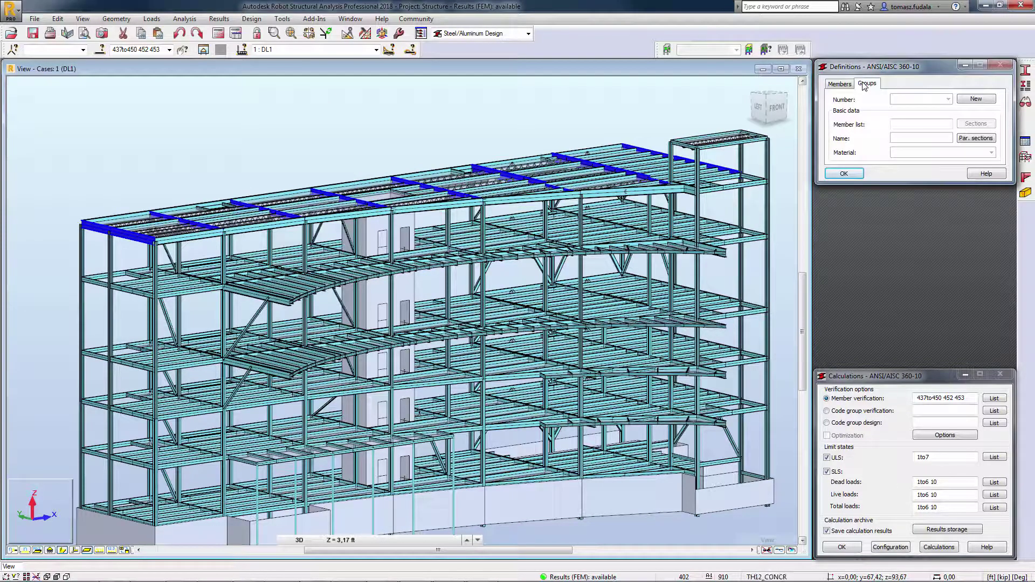
click(982, 100)
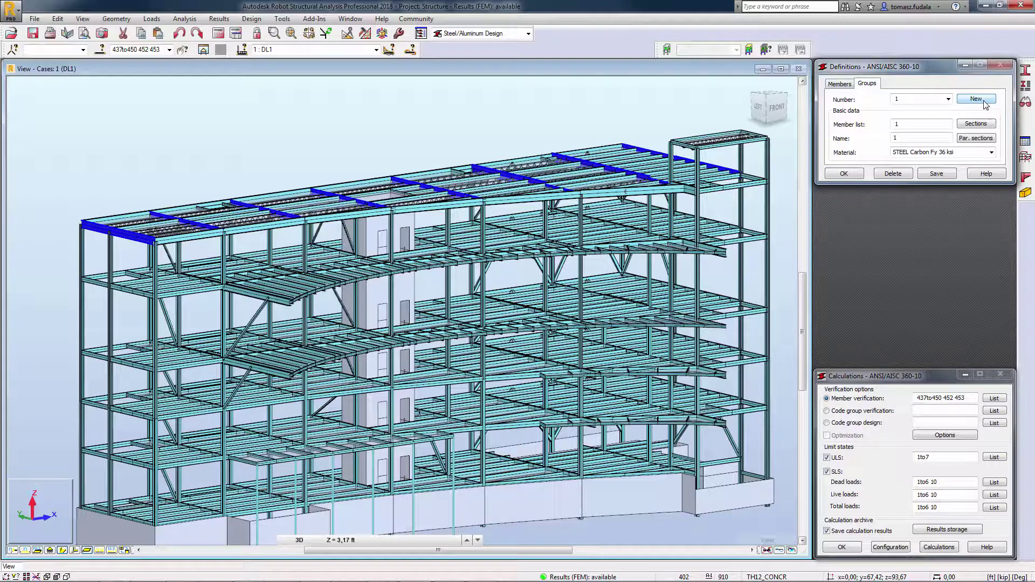
click(918, 123)
key(BackSpace)
key(ctrl+v)
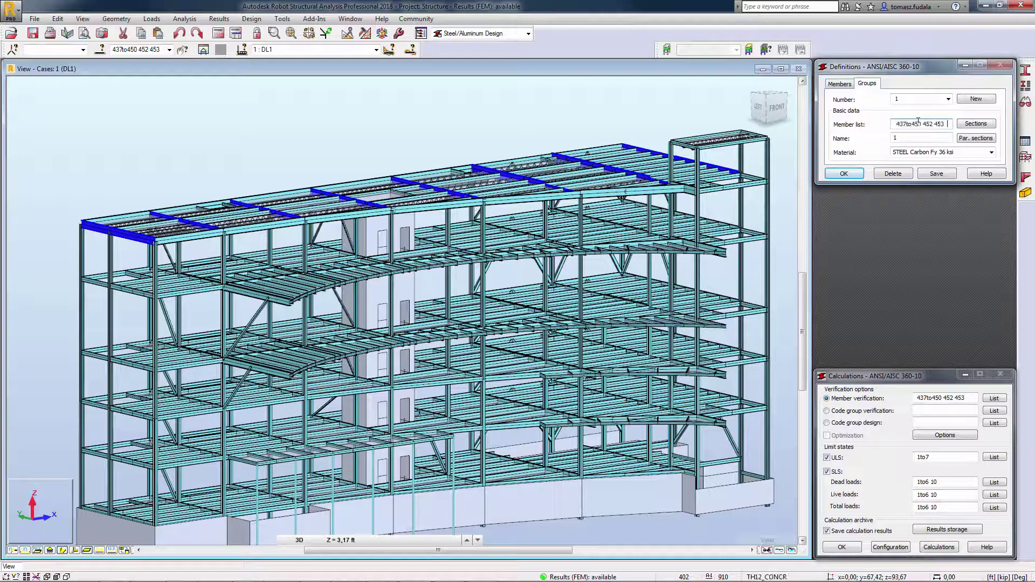
click(911, 137)
text(beams 1)
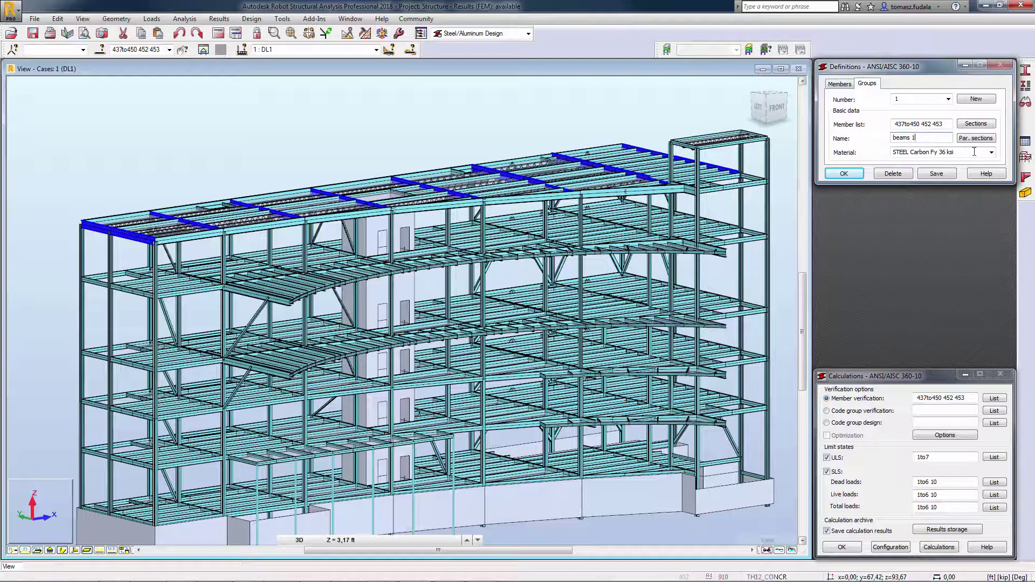
click(940, 174)
- Run code group design for group 1 with optimization enabled
click(865, 424)
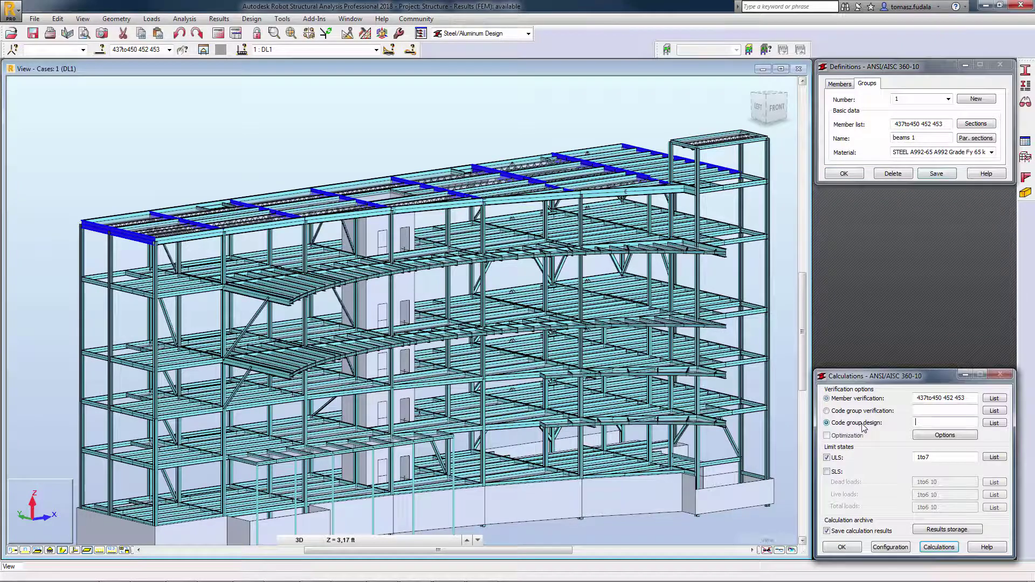
click(945, 435)
click(827, 430)
click(990, 423)
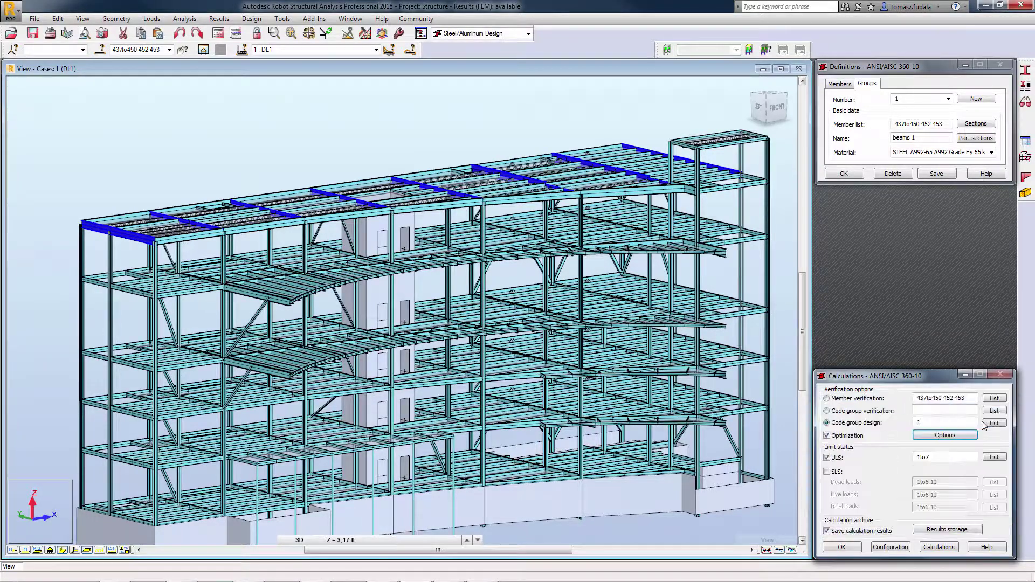
click(943, 547)
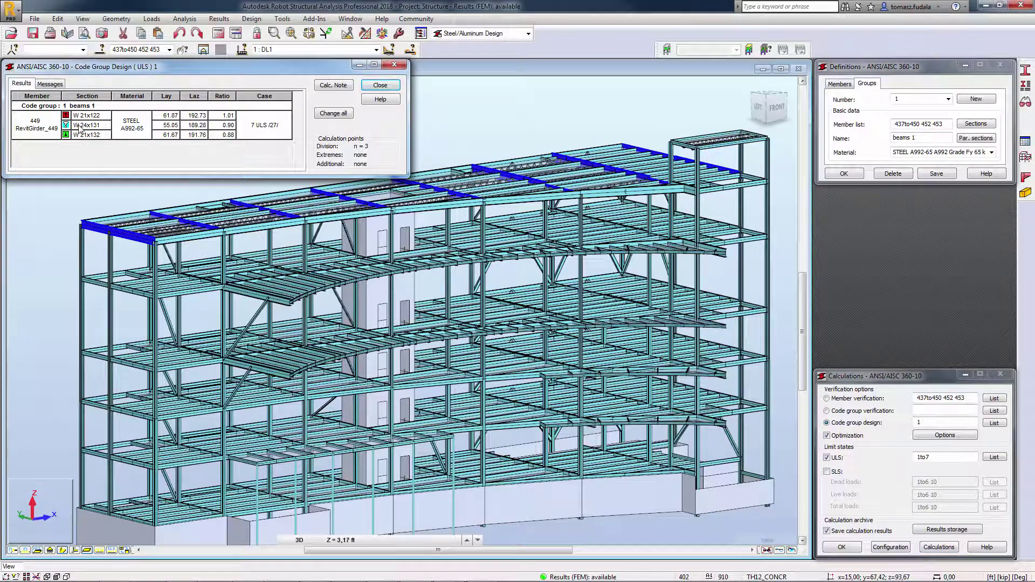
- Examine the simplified and detailed code results for the W 24x131 section proposed for member 449
double_click(110, 128)
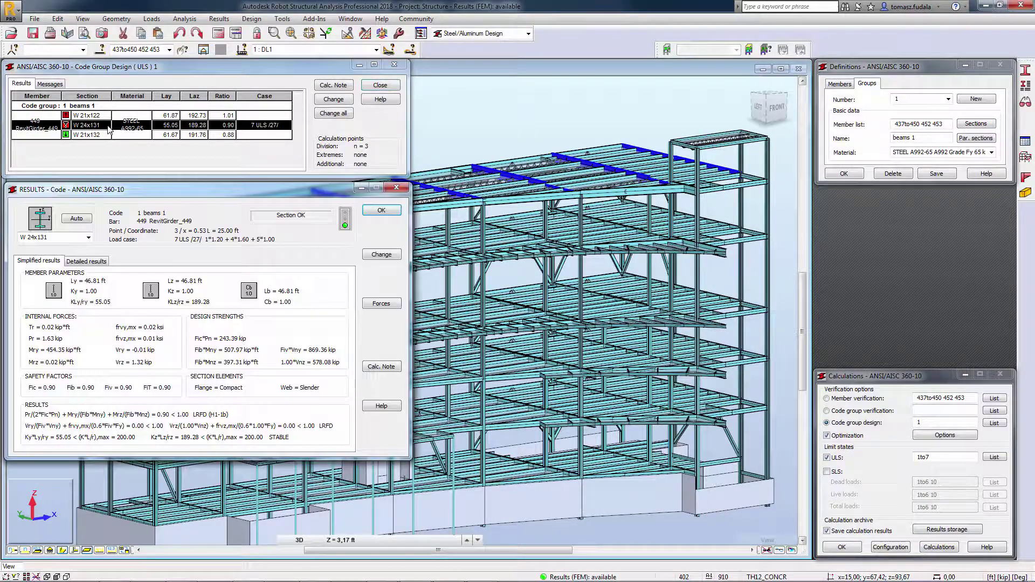
click(100, 264)
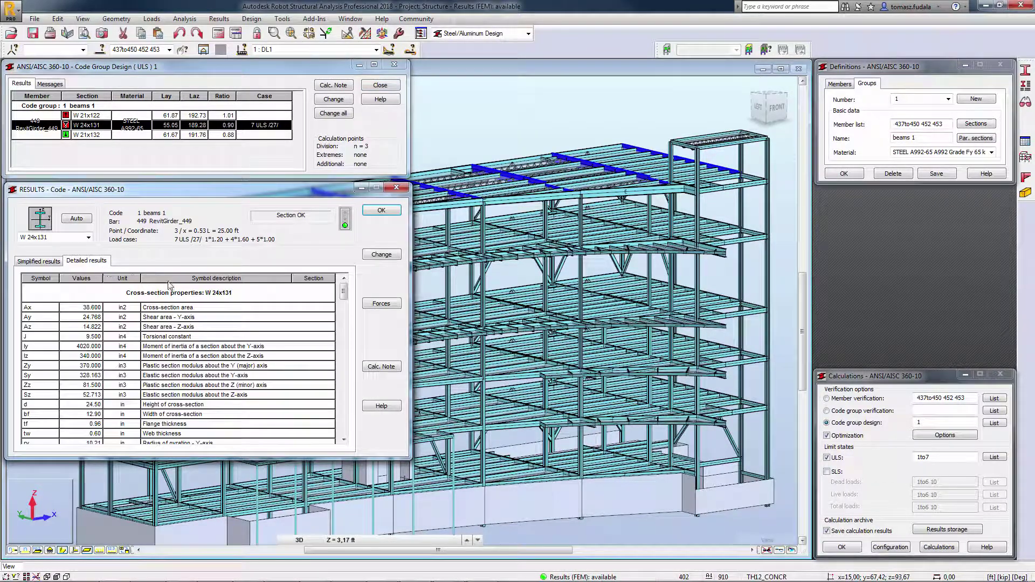
drag(344, 291, 347, 365)
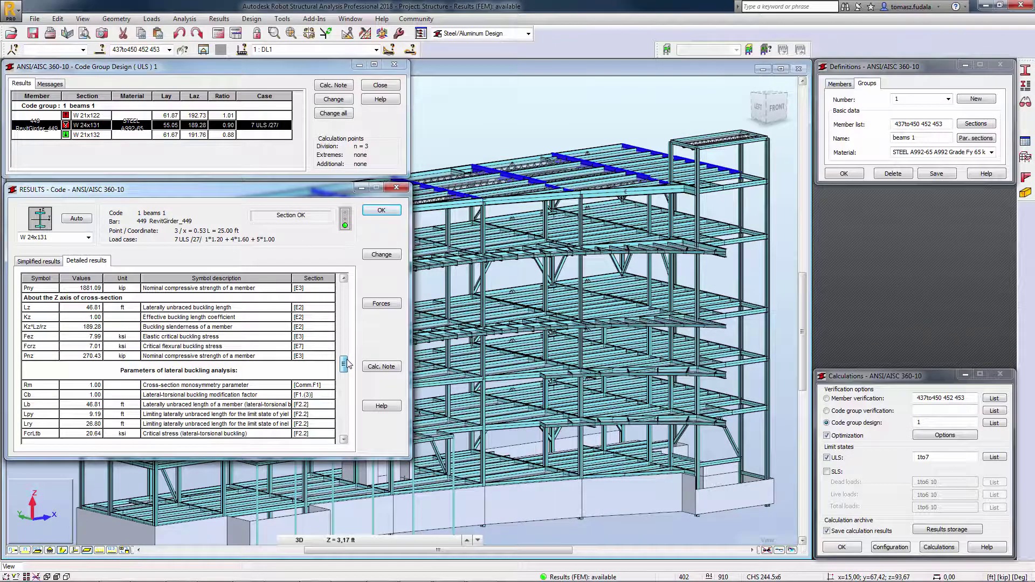
click(381, 211)
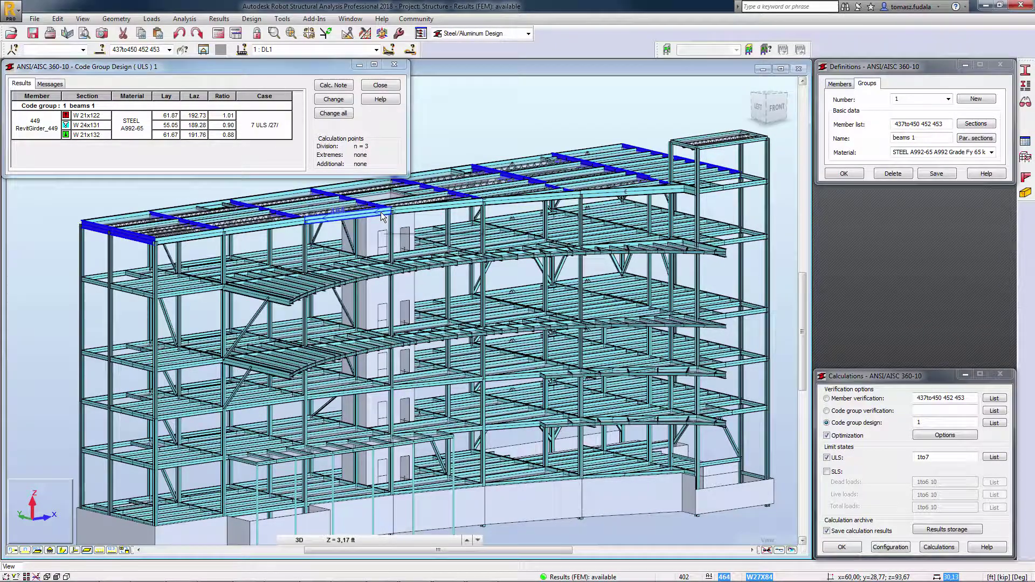
- Change all members of the designed group to the W 24x131 section and recalculate the structure
click(342, 115)
scroll(232, 305, up, 3)
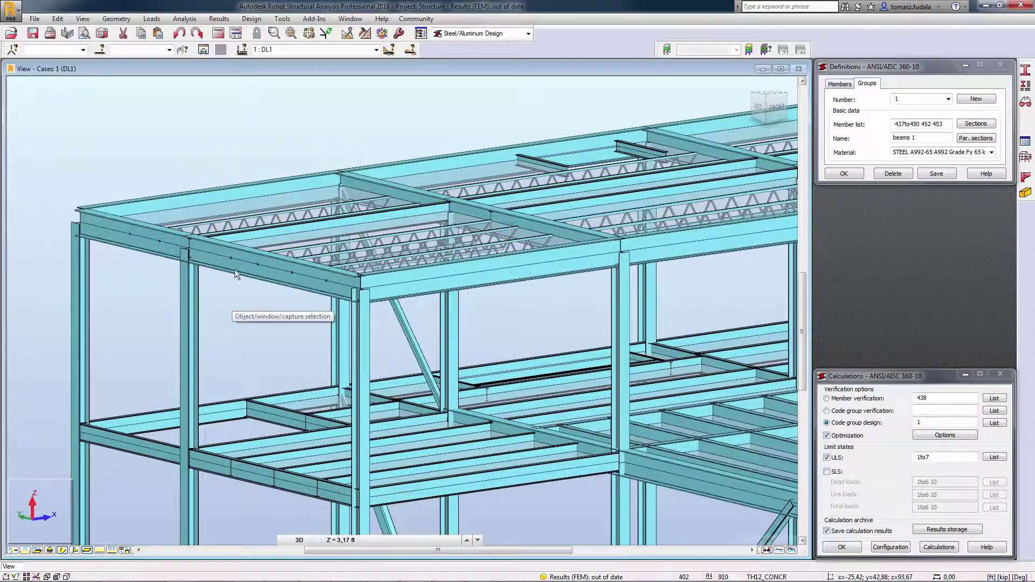
click(218, 34)
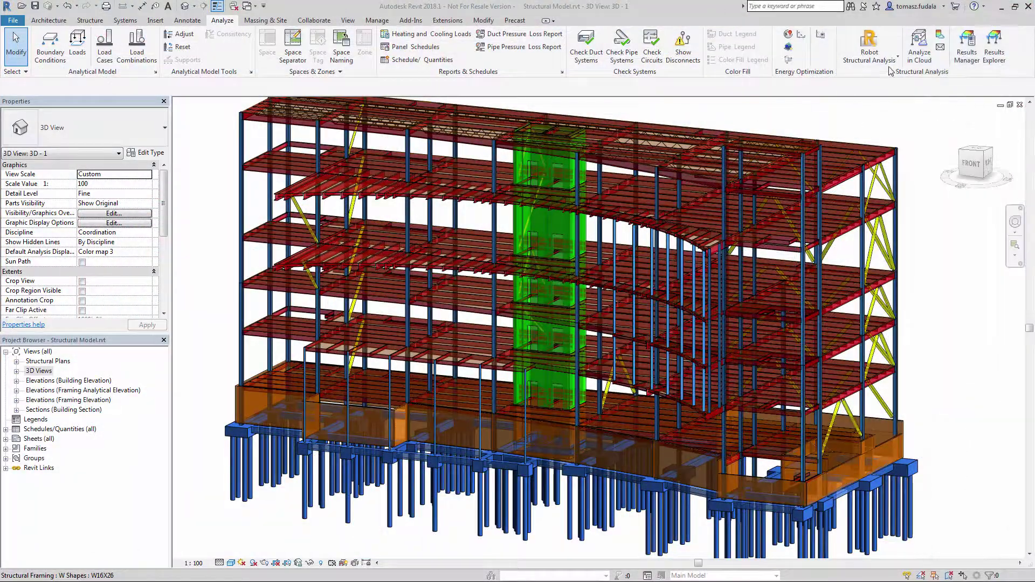
- Switch to Revit and update the model and results through direct Robot integration, including only the analysis results package
click(895, 57)
click(890, 112)
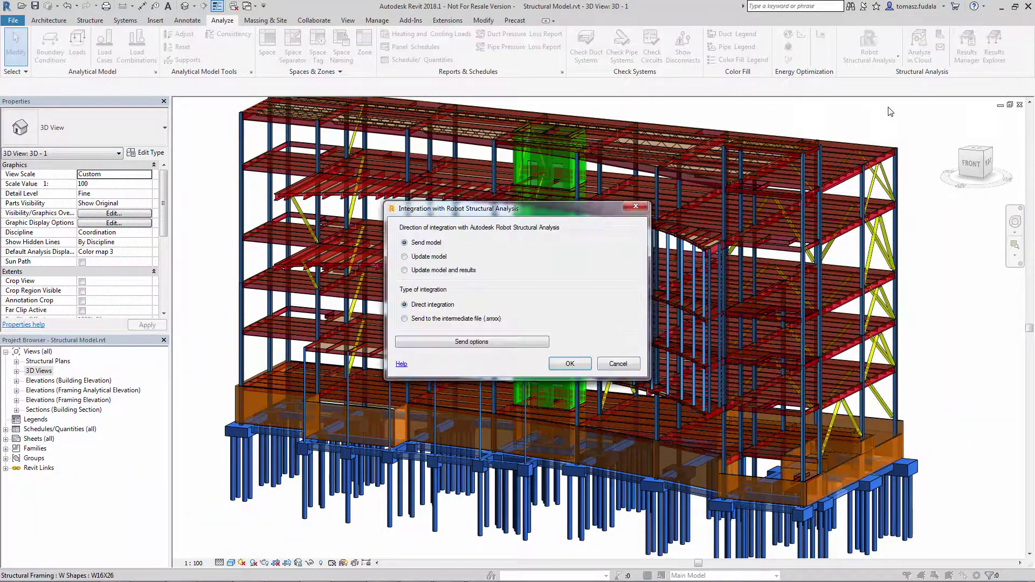
click(451, 271)
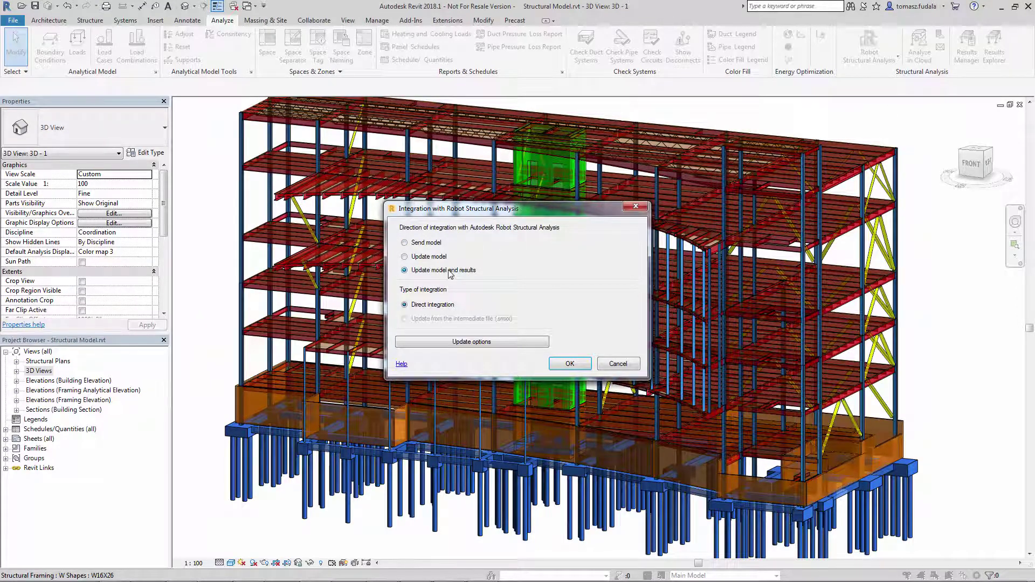
click(564, 365)
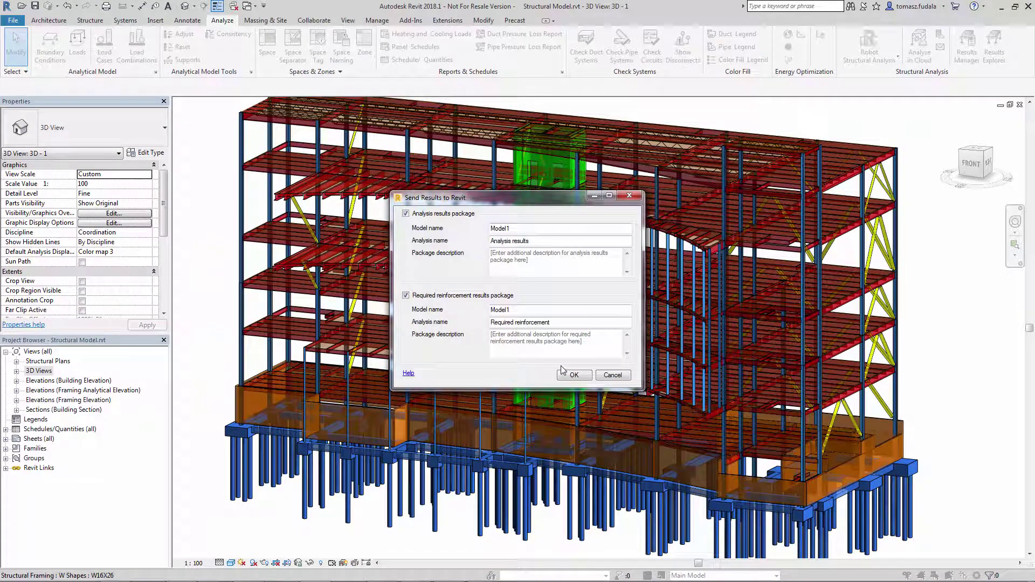
click(406, 295)
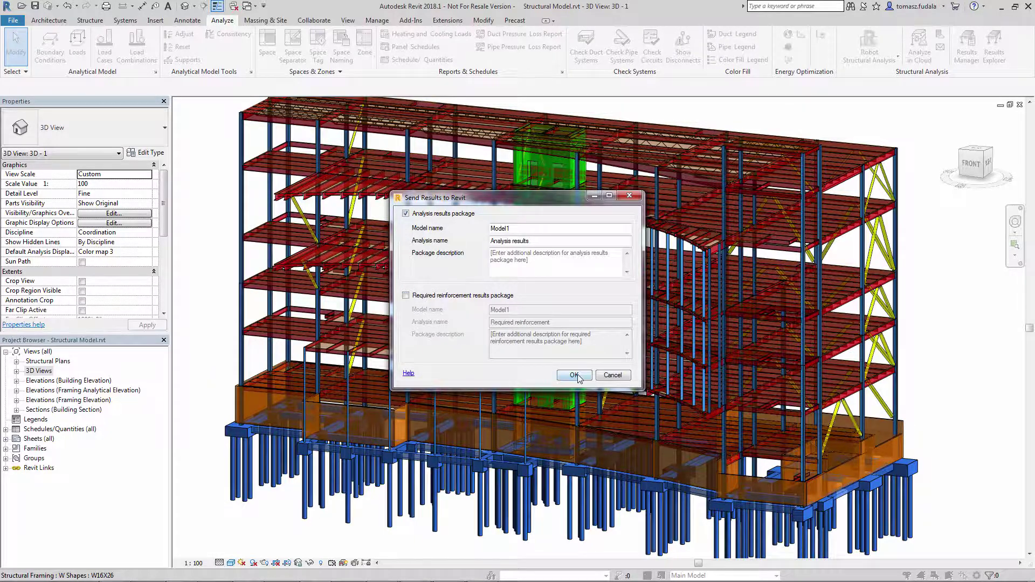
click(574, 374)
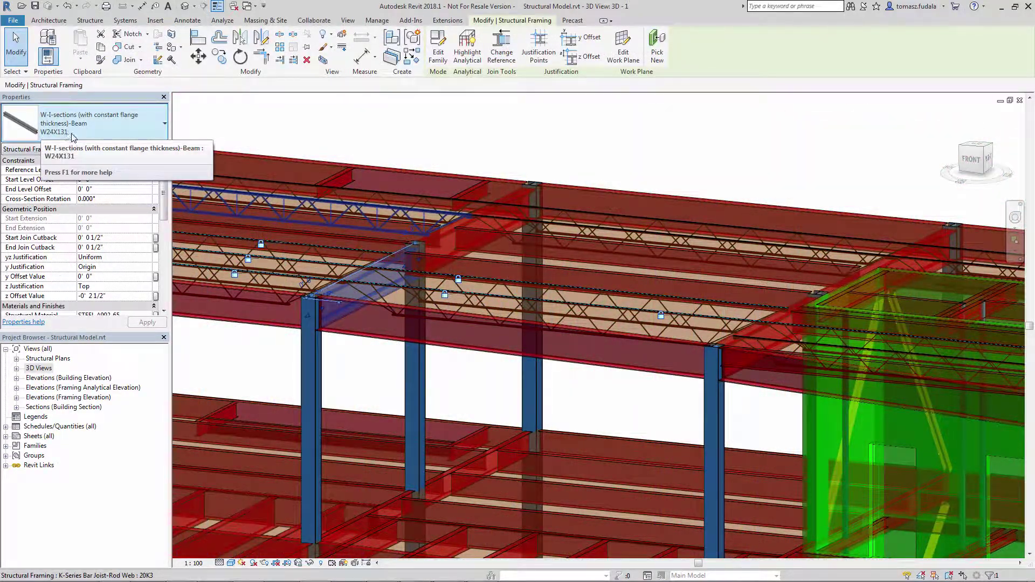
- Open the Analytical Model 3D view, launch Results Explorer and review the available load cases, keeping DL1
click(240, 130)
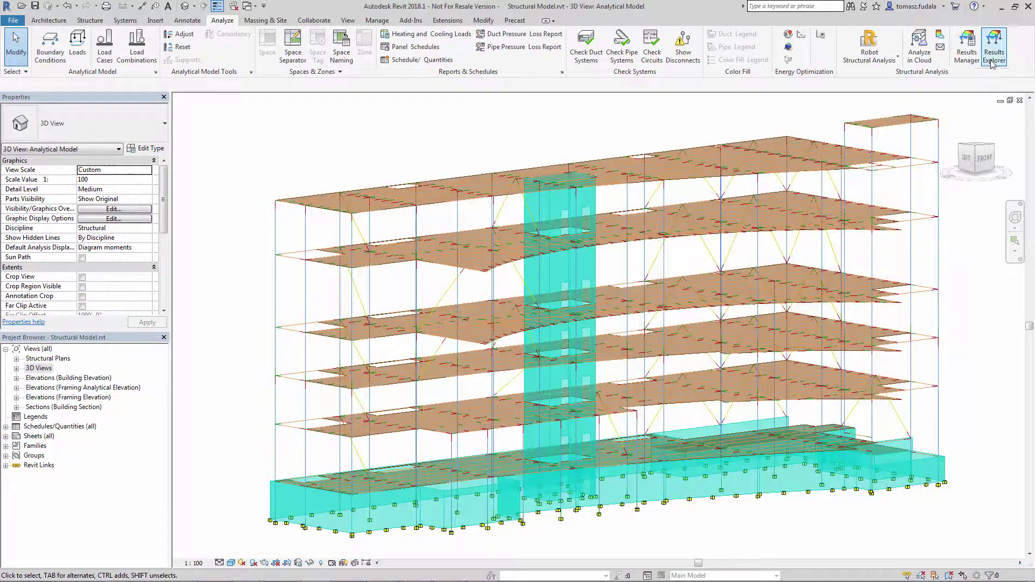
click(994, 59)
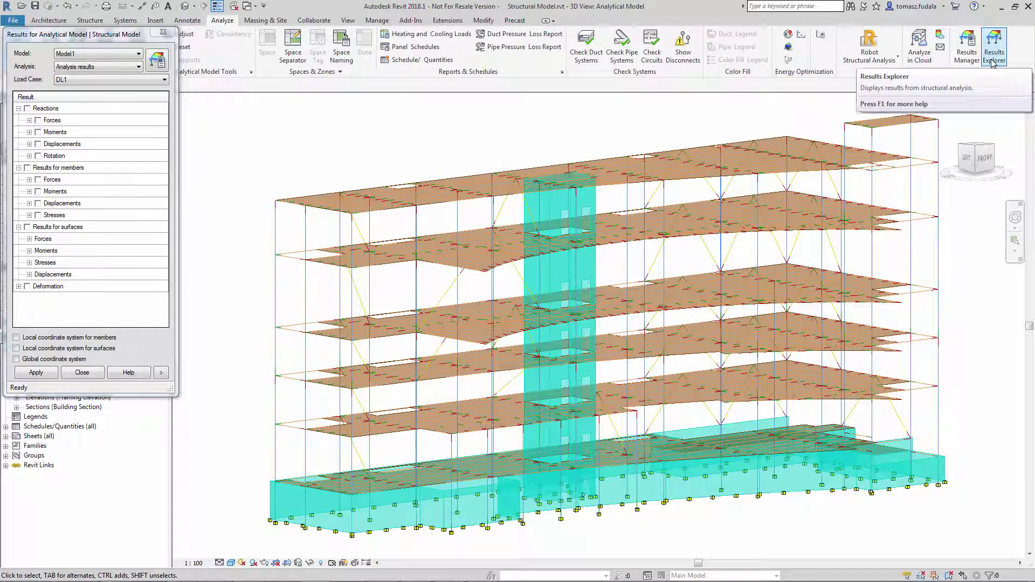
click(164, 80)
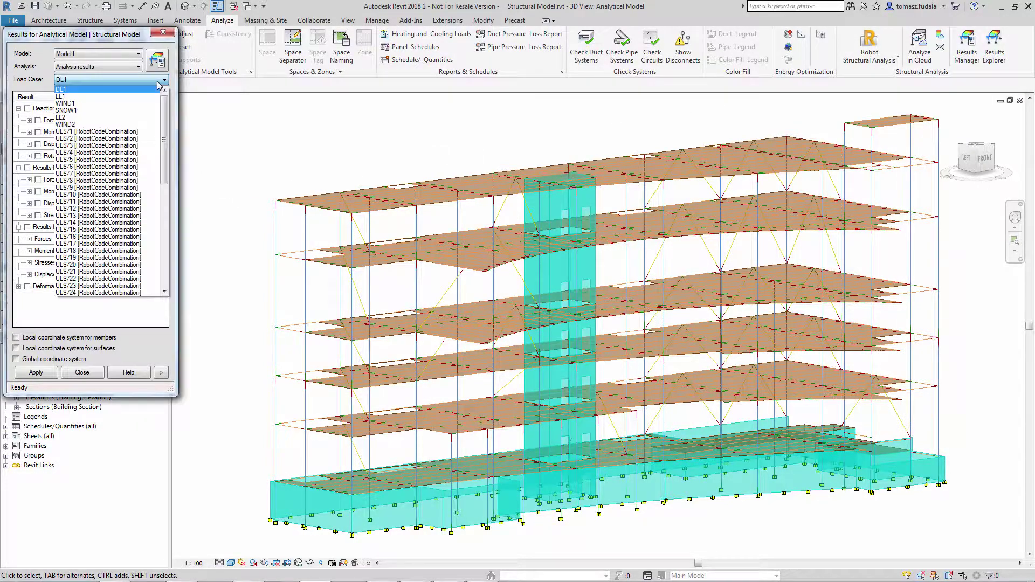
mouse_move(164, 101)
mouse_down()
mouse_move(164, 159)
mouse_move(160, 99)
mouse_up()
click(172, 92)
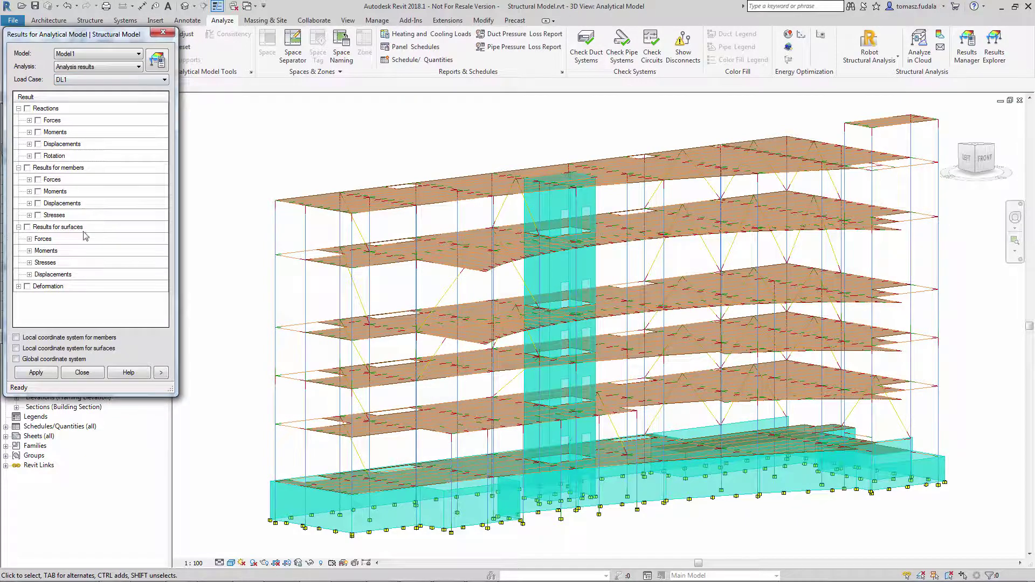
- Display the surface displacement UZ map and the member moment My diagrams for load case DL1 on the analytical model
click(30, 275)
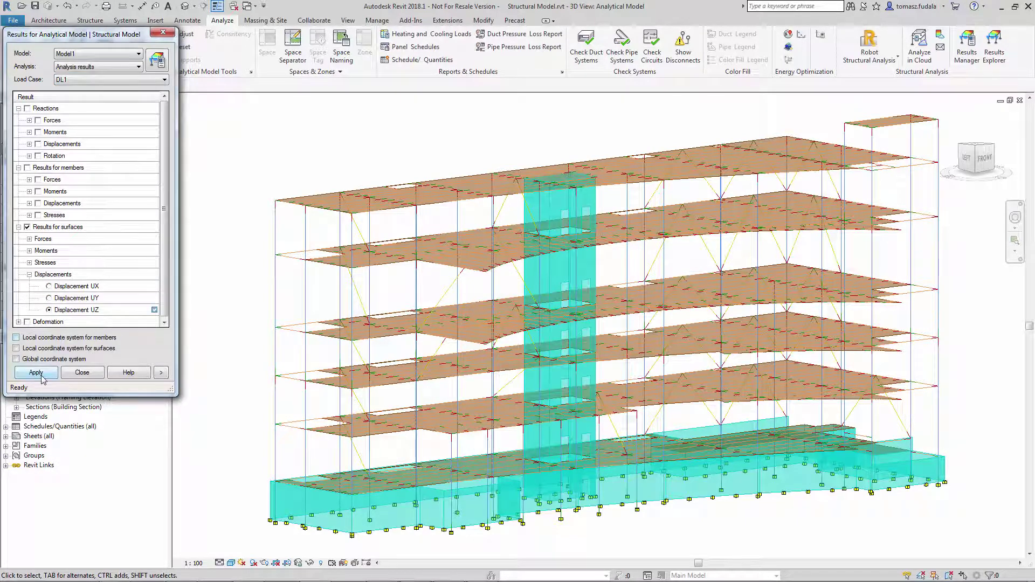
click(42, 378)
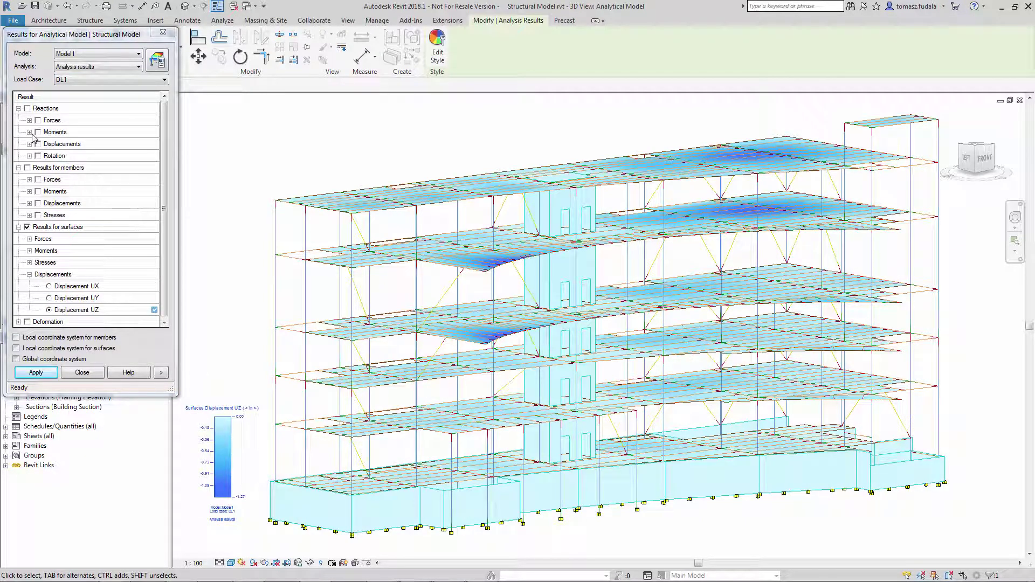
click(29, 192)
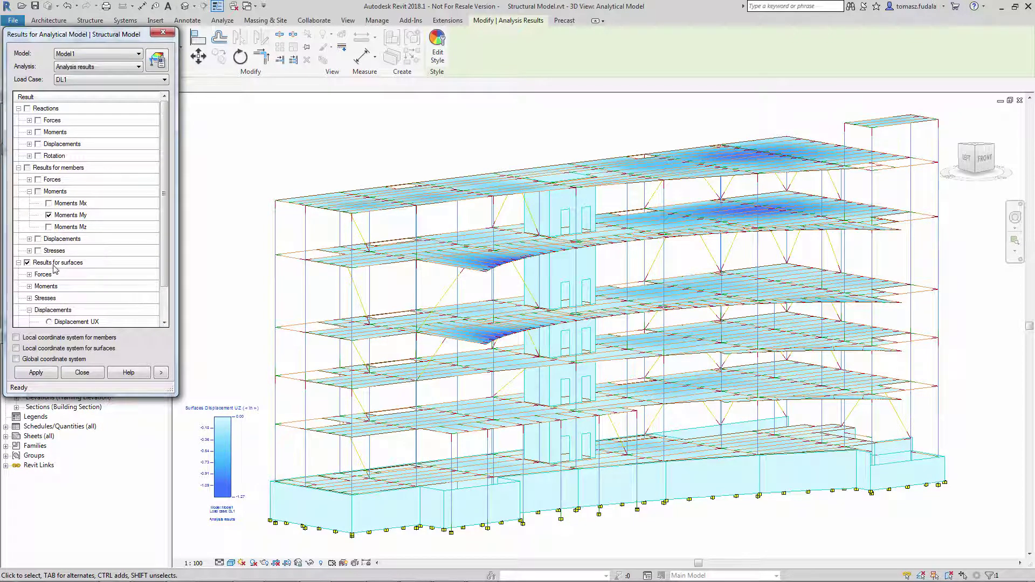
click(47, 374)
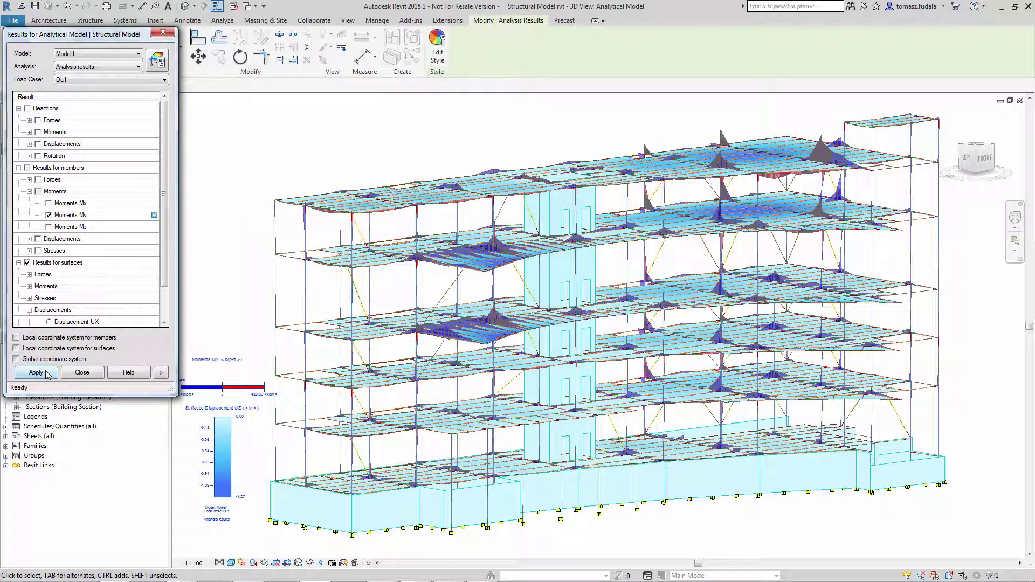